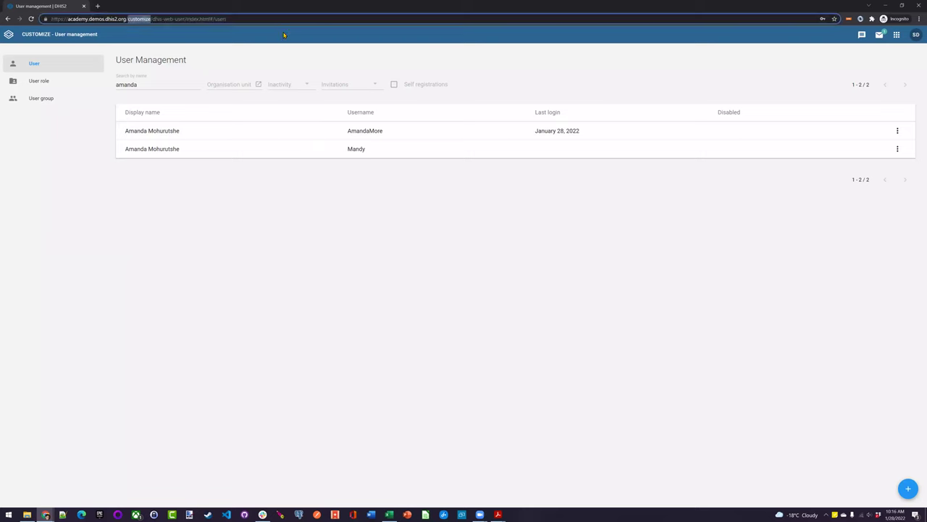
# Switch the URL to the DEMO instance, go full screen, and log out
pyautogui.write('demo')
pyautogui.press('Return')
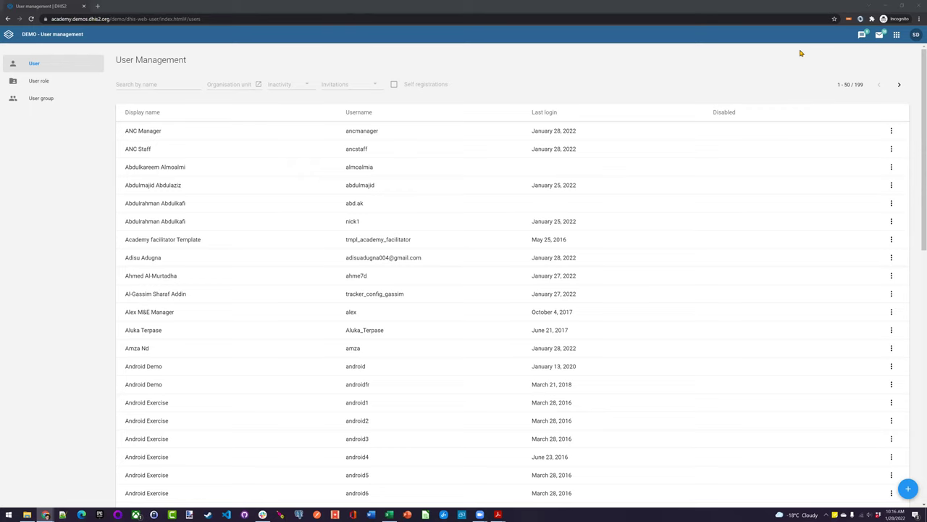
pyautogui.press('F11')
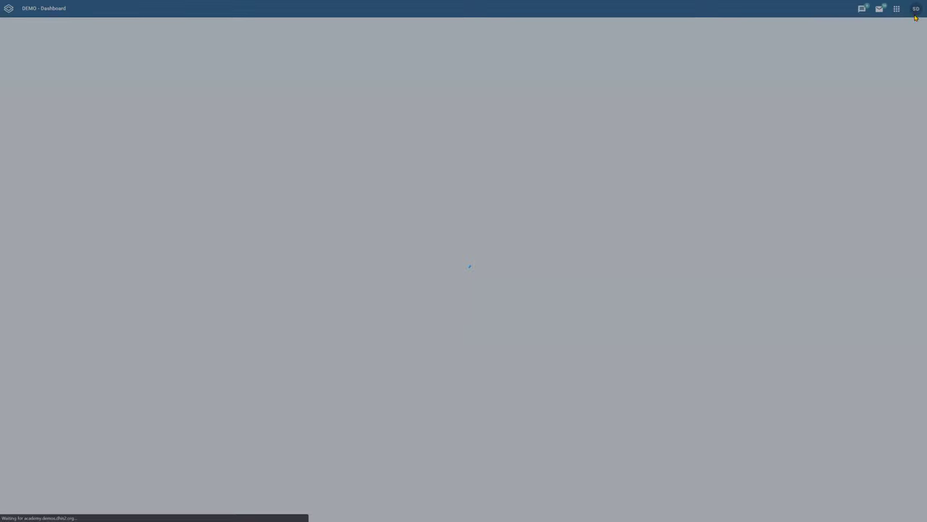
pyautogui.click(915, 9)
pyautogui.click(867, 132)
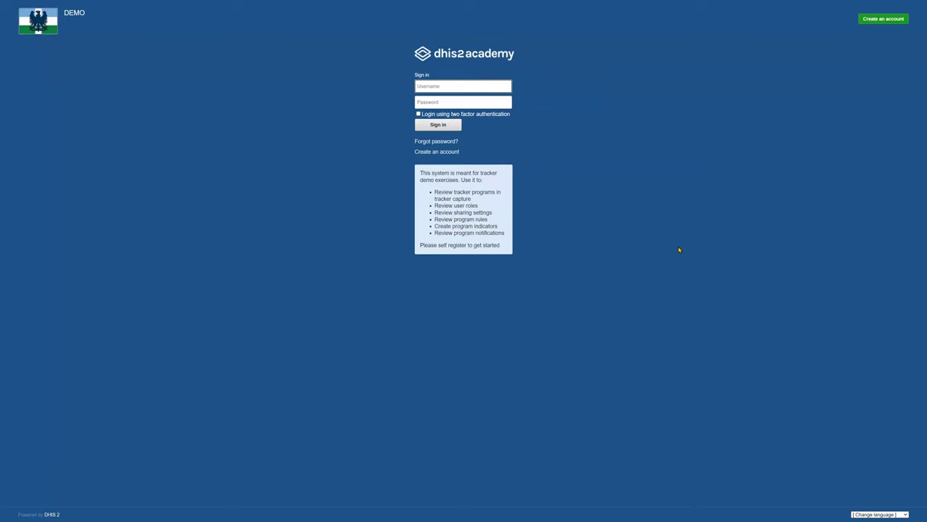
# Zoom the sign-in page to 125% and enter the case registration user's username and password
pyautogui.hotkey('ctrl', '+')
pyautogui.hotkey('ctrl', '+')
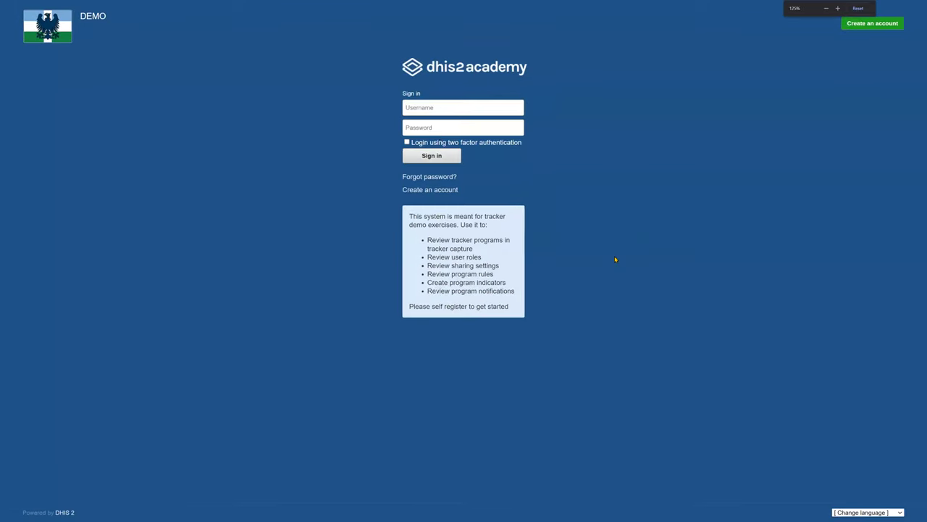
pyautogui.click(435, 108)
pyautogui.press('Escape')
pyautogui.press('Tab')
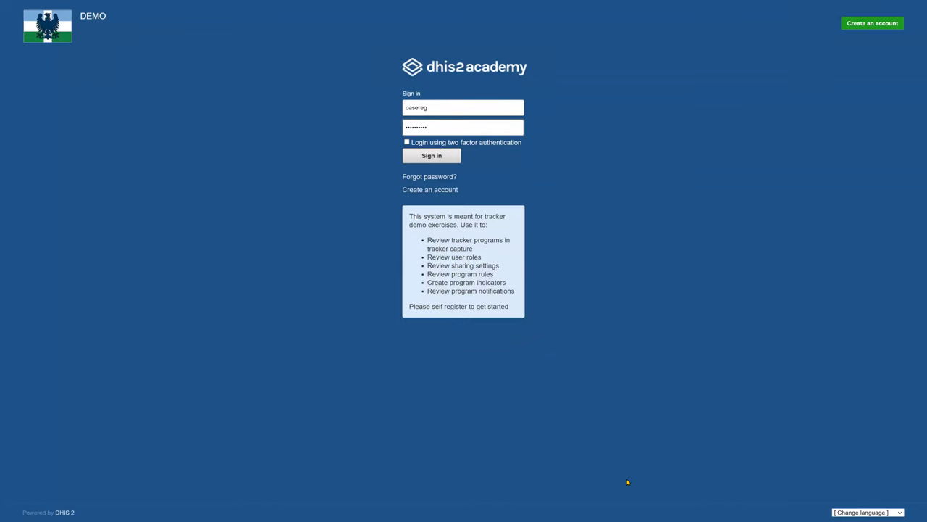
pyautogui.moveTo(803, 513)
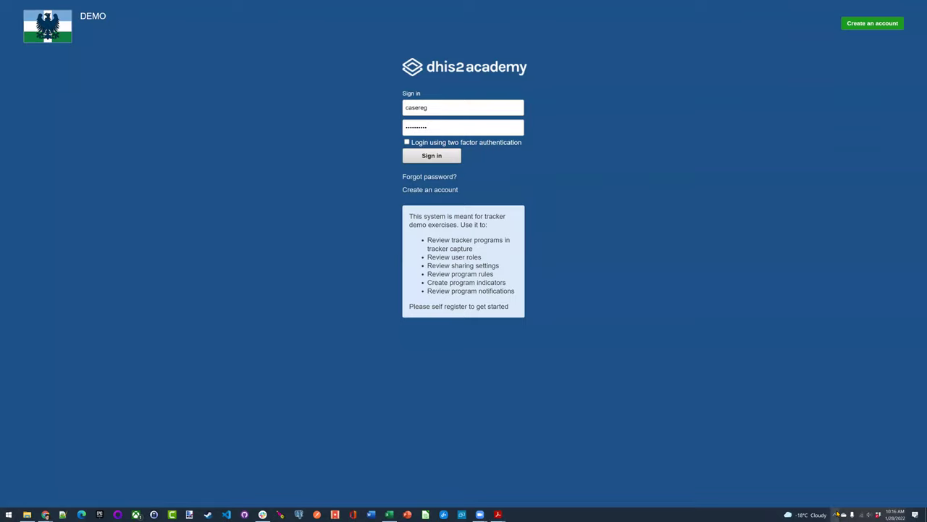
pyautogui.click(833, 513)
# Create a new sticky note reading 'Case Registration User'
pyautogui.rightClick(856, 471)
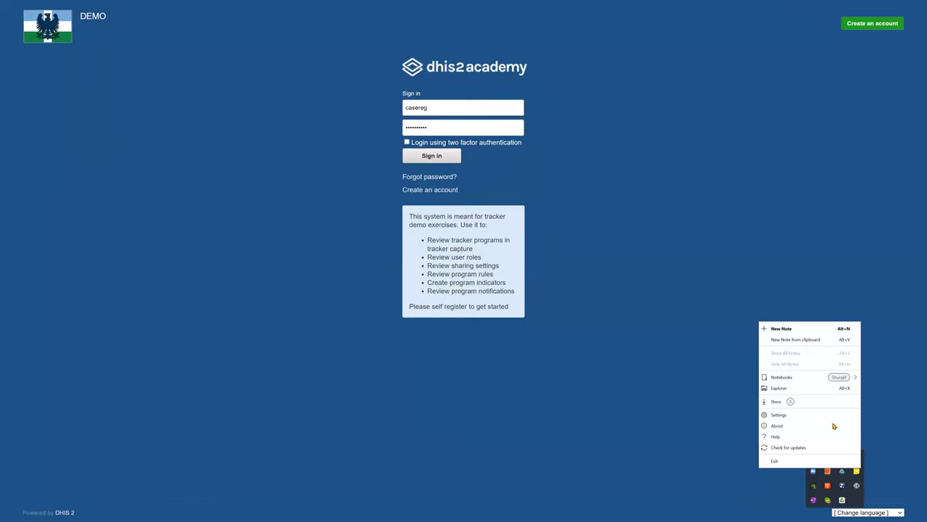
pyautogui.click(805, 331)
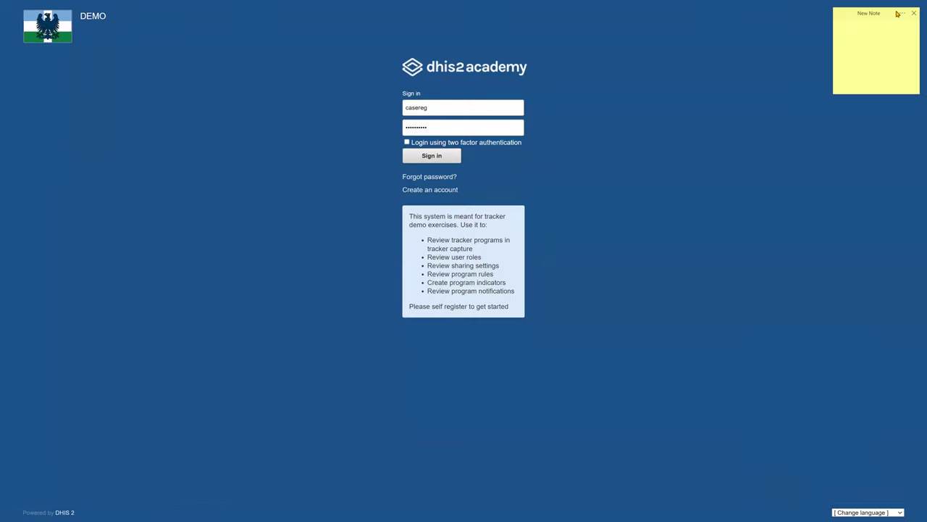
pyautogui.rightClick(885, 30)
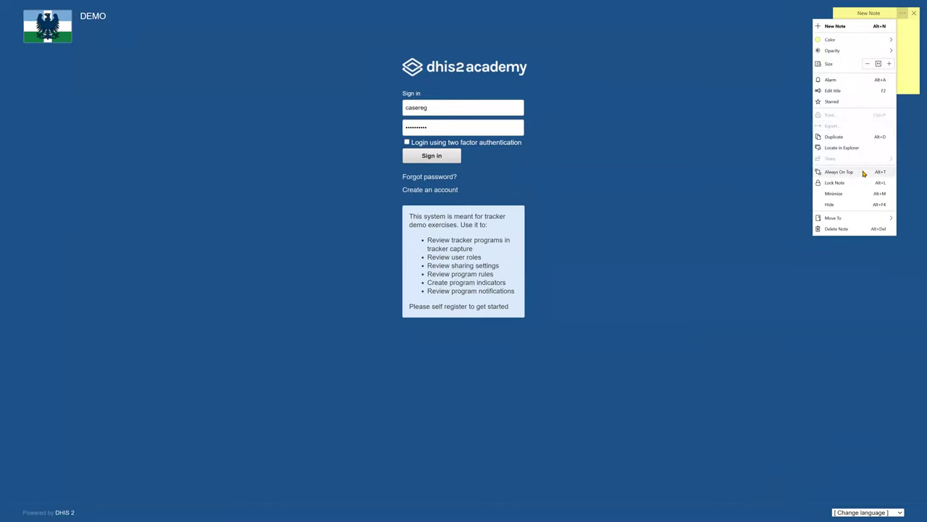
pyautogui.press('Escape')
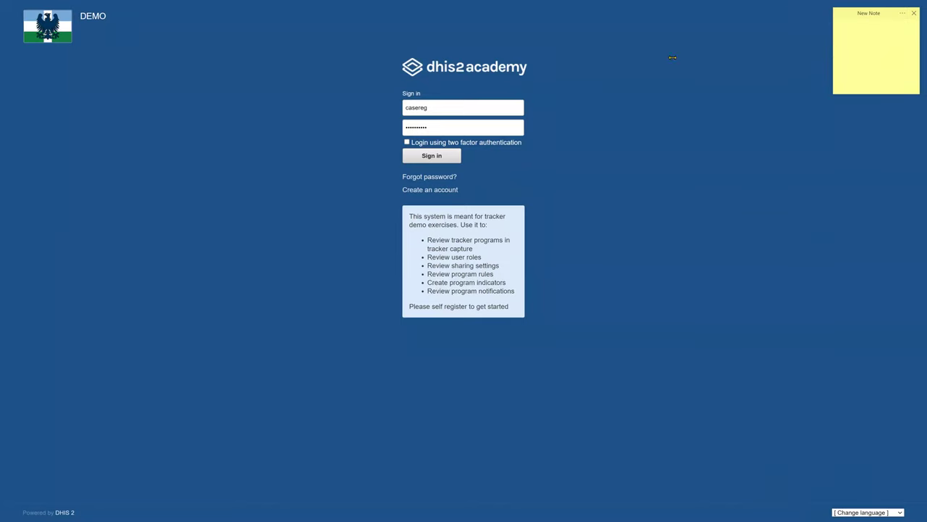
pyautogui.moveTo(833, 49); pyautogui.dragTo(670, 49)
pyautogui.write('Case Re')
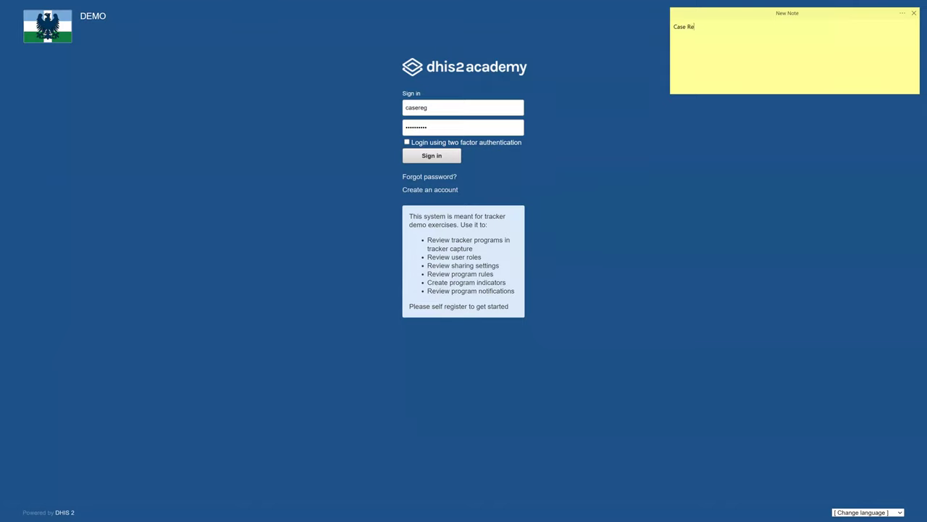
pyautogui.write('gistration User')
# Resize the note smaller so it fits beside the sign-in form
pyautogui.hotkey('ctrl', 'a')
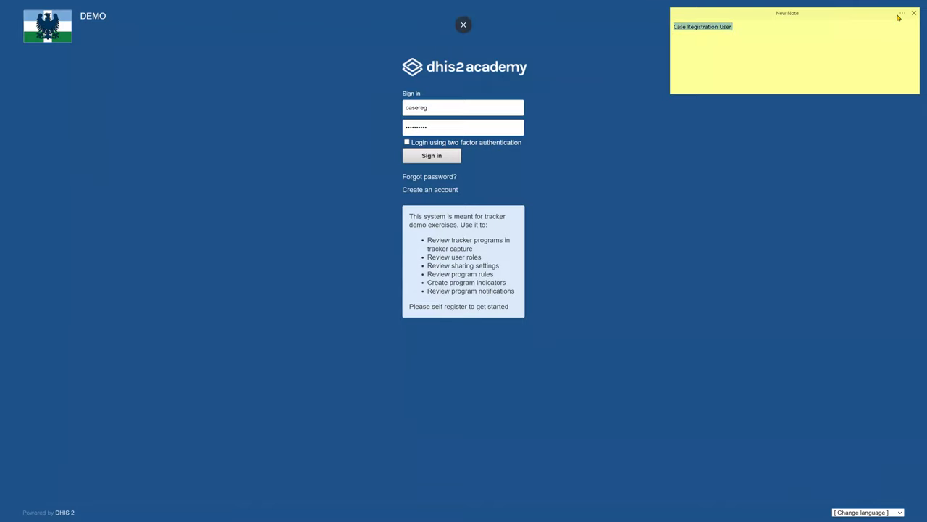
pyautogui.click(901, 13)
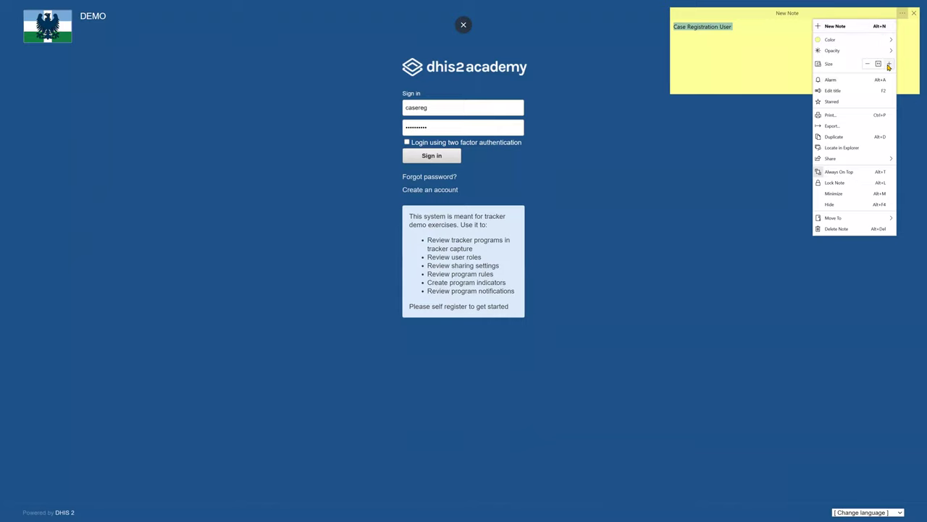
pyautogui.click(889, 64)
pyautogui.click(869, 65)
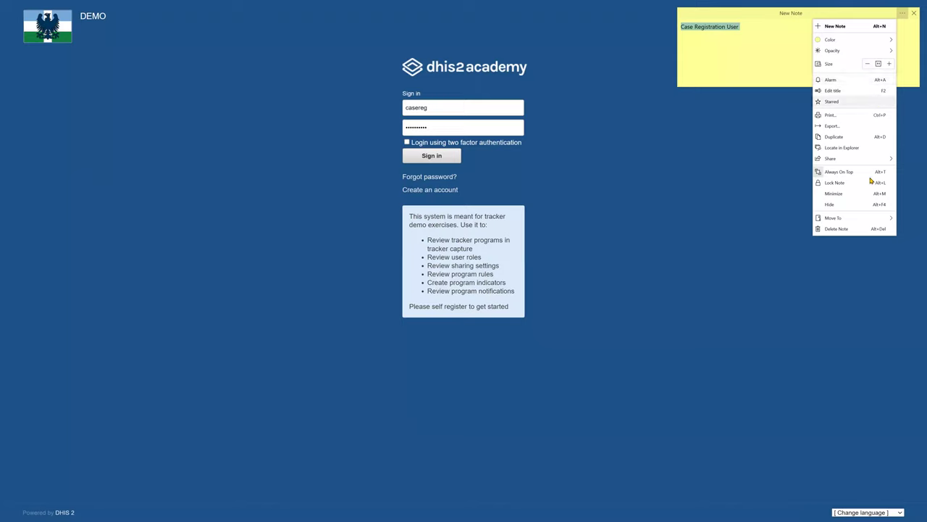
pyautogui.moveTo(756, 29); pyautogui.dragTo(709, 328)
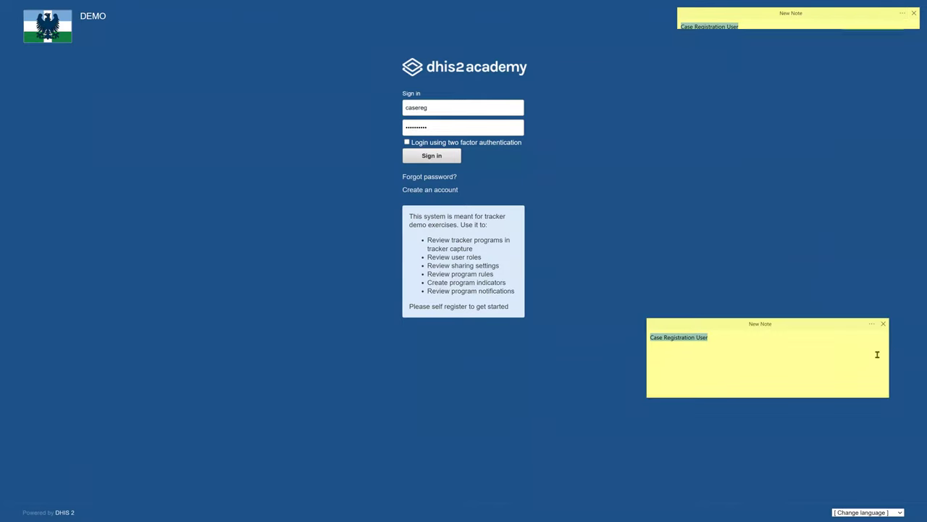
pyautogui.moveTo(891, 353); pyautogui.dragTo(775, 350)
pyautogui.click(789, 350)
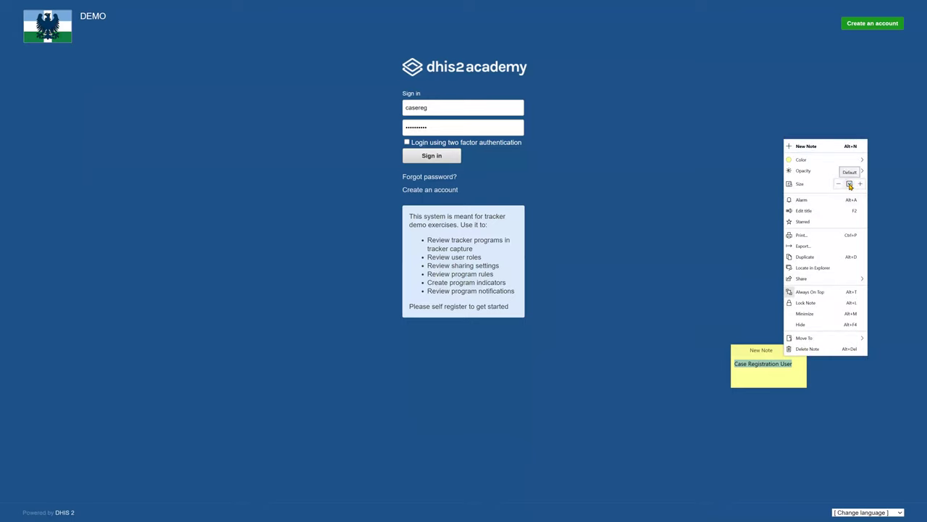
# Sign in as the case registration user and launch Tracker Capture by searching 'tr'
pyautogui.click(799, 366)
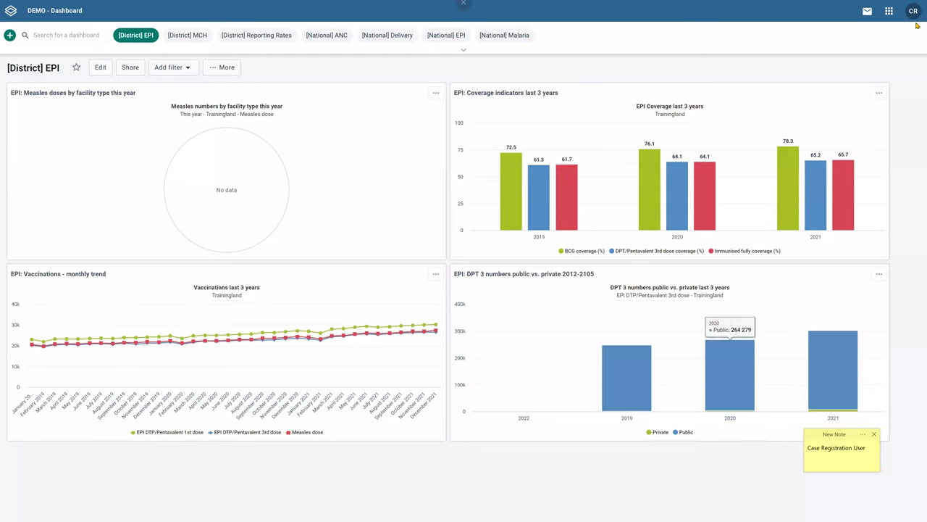
pyautogui.click(889, 12)
pyautogui.write('tr')
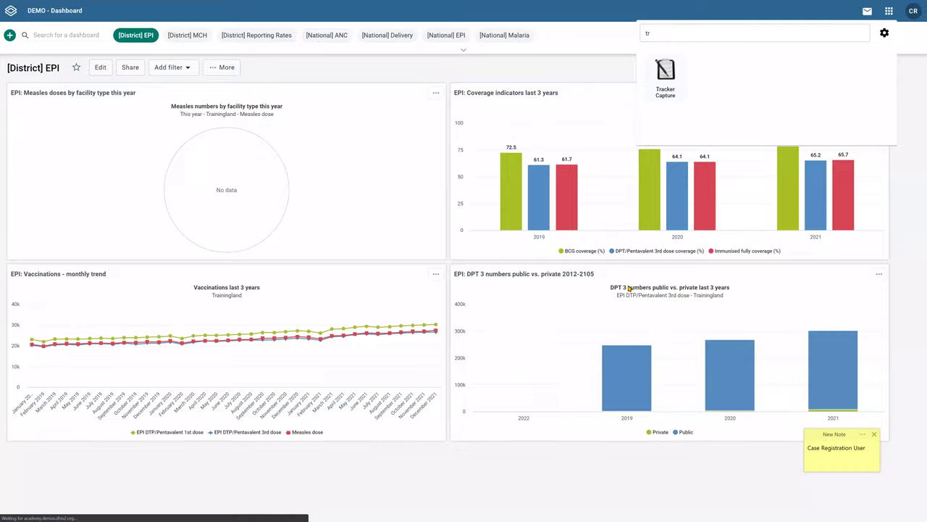
pyautogui.press('Return')
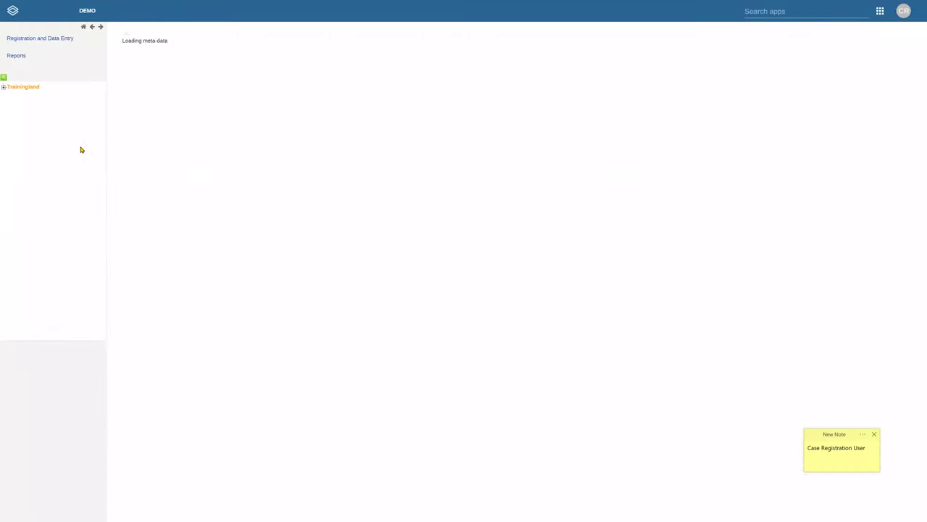
# Select Cardinal Hospital Gateway PHC under Trainingland > Animal Region > Bird District
pyautogui.click(3, 87)
pyautogui.click(9, 94)
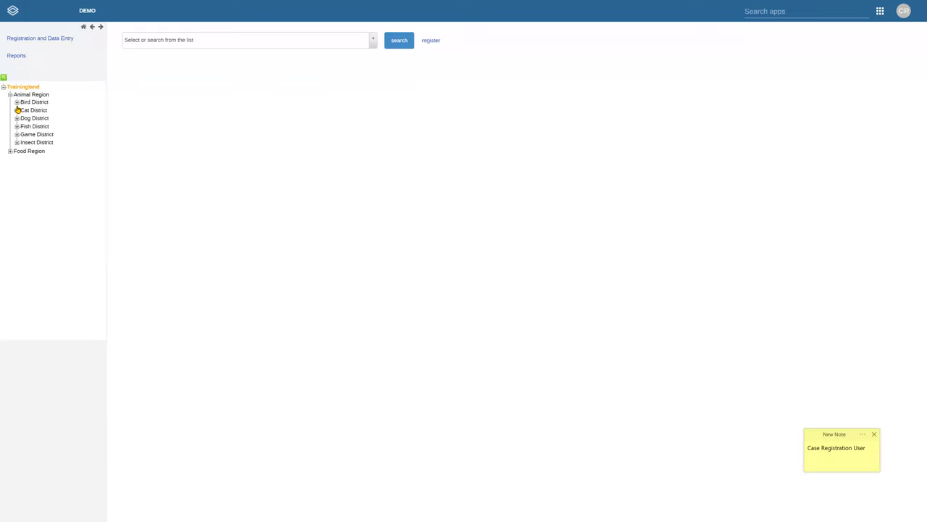
pyautogui.click(16, 102)
pyautogui.click(62, 110)
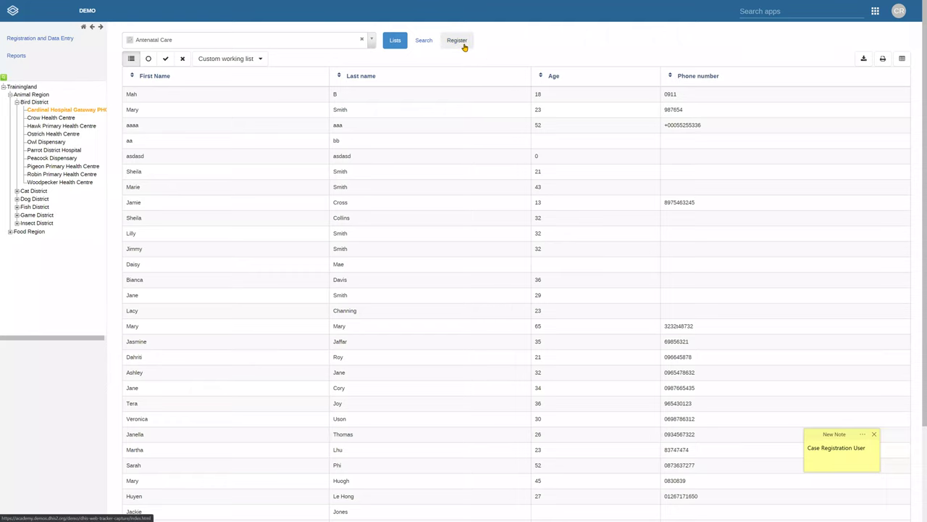
# Enter the new client's insurance number, first name and last name in the registration form
pyautogui.click(457, 41)
pyautogui.click(276, 169)
pyautogui.write('J')
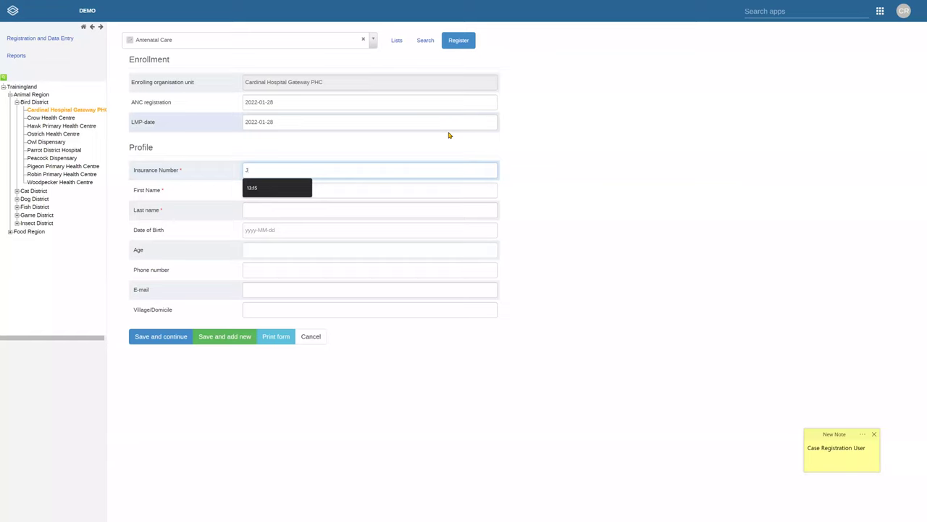
pyautogui.write('x8767')
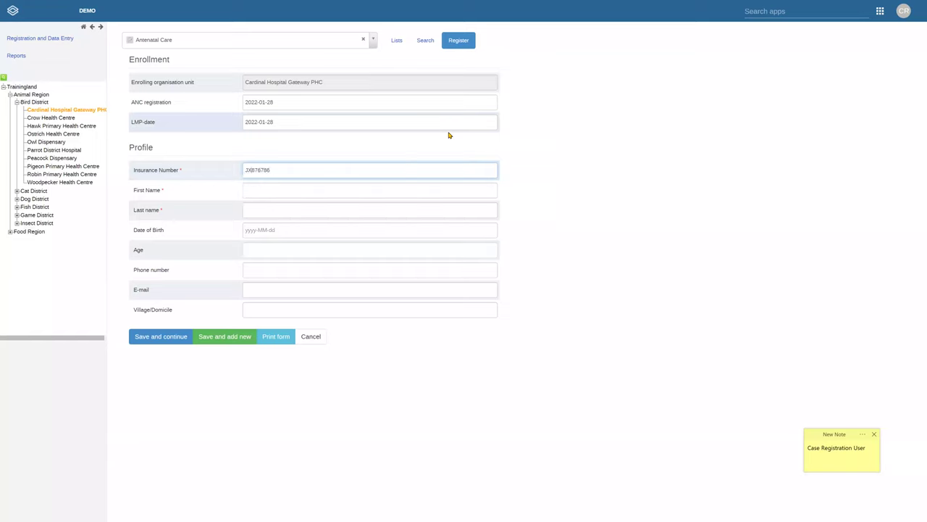
pyautogui.click(275, 188)
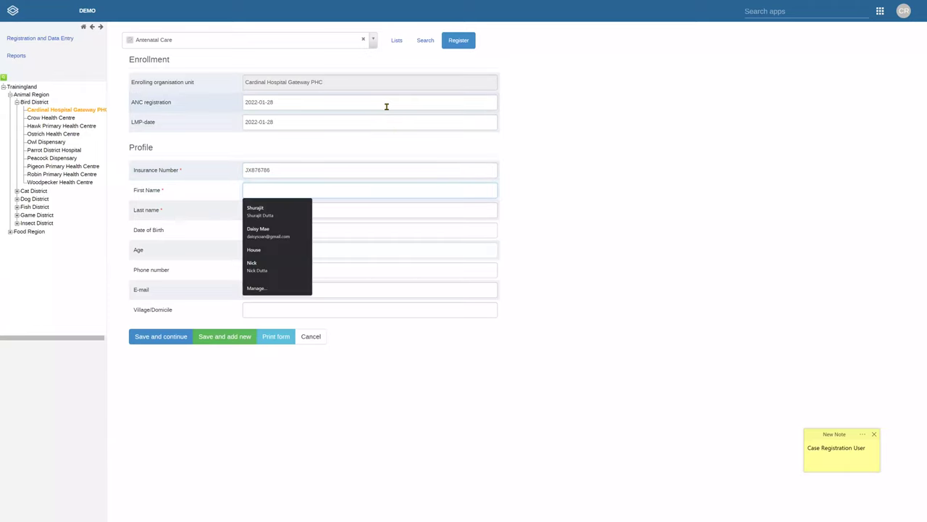
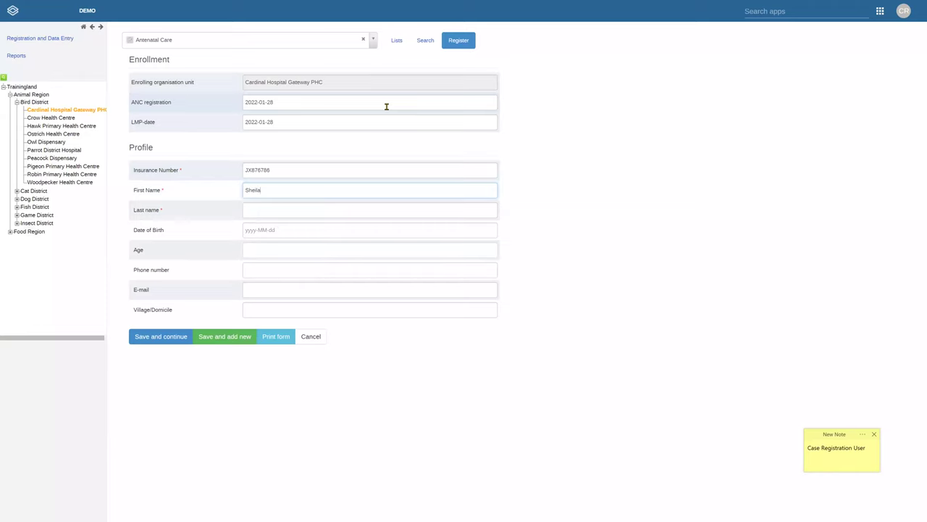
pyautogui.press('Tab')
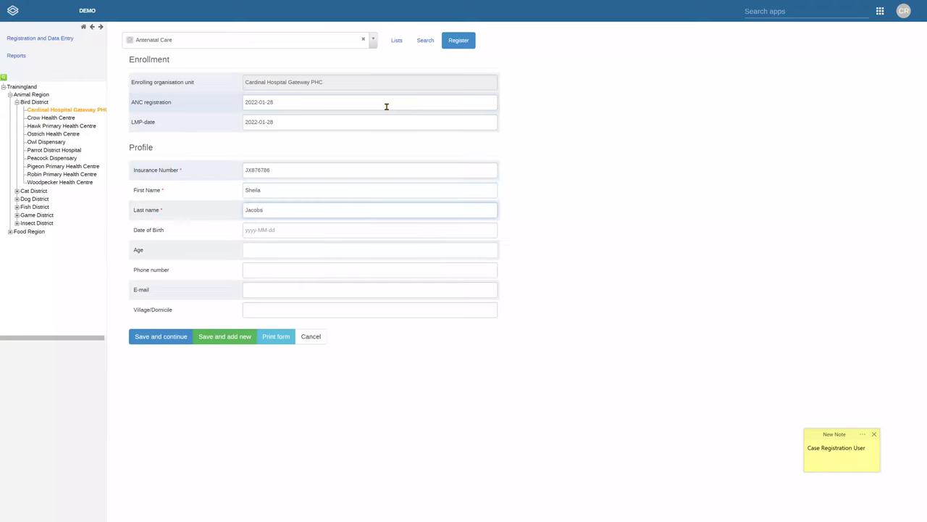
# Set the date of birth to 1994-01-01 and save the registration
pyautogui.click(326, 233)
pyautogui.click(304, 257)
pyautogui.click(308, 290)
pyautogui.click(330, 284)
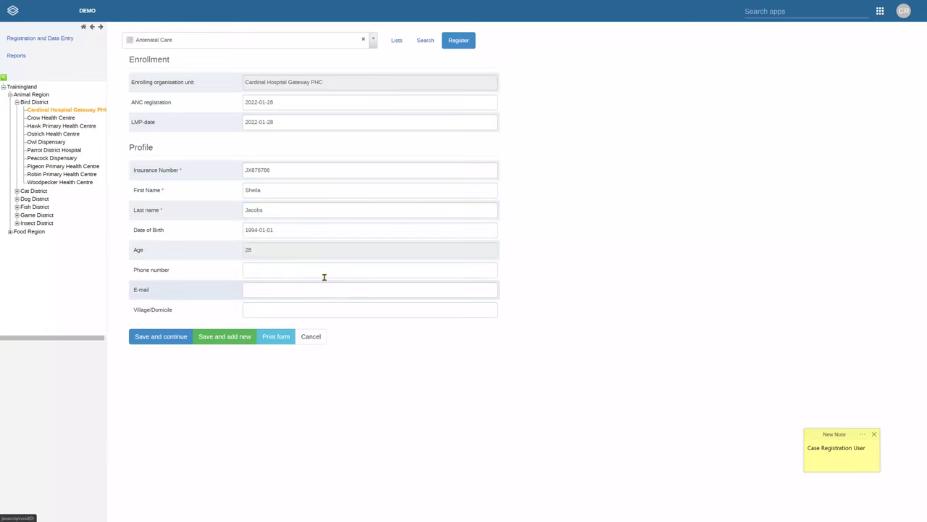
pyautogui.click(179, 341)
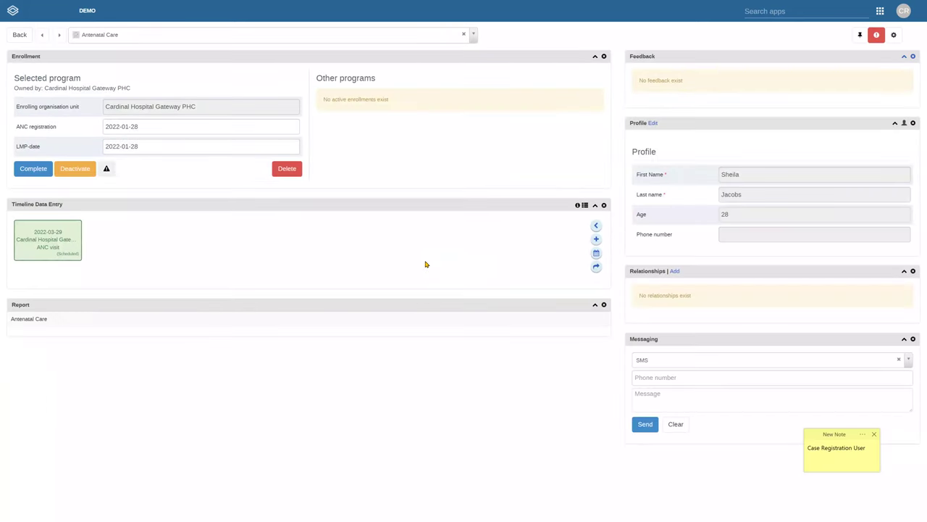
# Set the scheduled ANC visit's date to 2022-01-01, then bring up the apps list
pyautogui.click(37, 246)
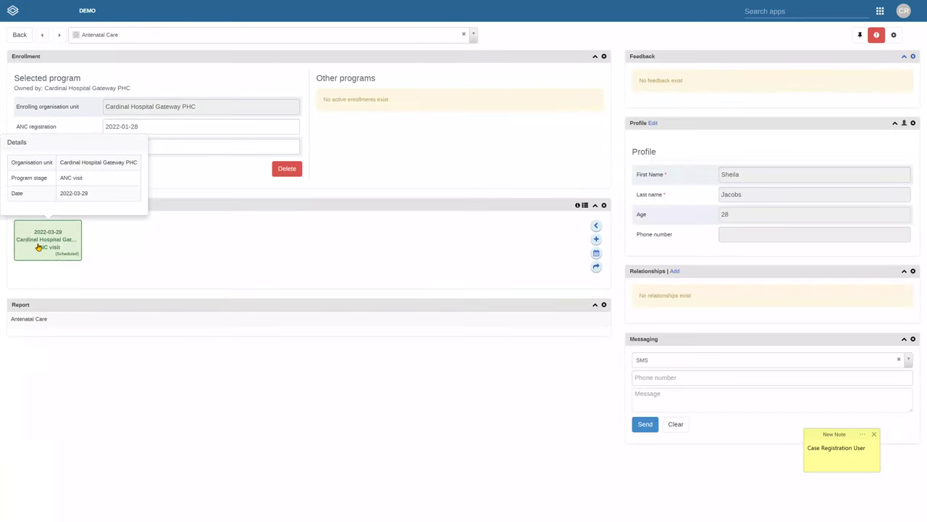
pyautogui.click(96, 289)
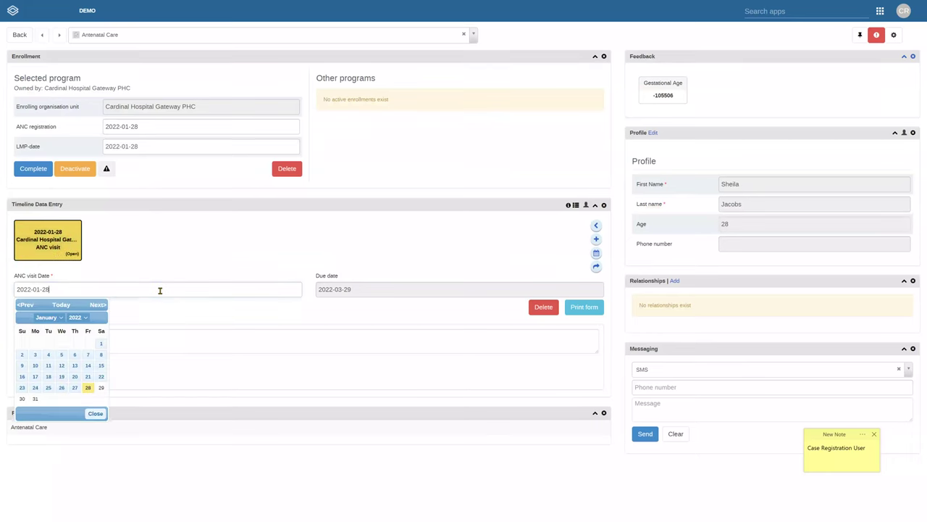
pyautogui.click(101, 345)
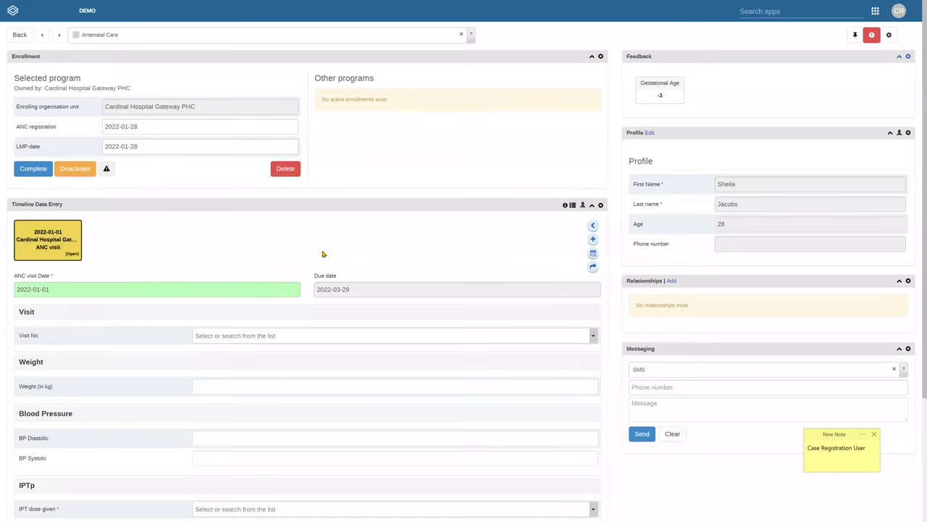
pyautogui.scroll(-2, 307, 232)
pyautogui.scroll(2, 307, 235)
pyautogui.moveTo(904, 13)
pyautogui.click(799, 17)
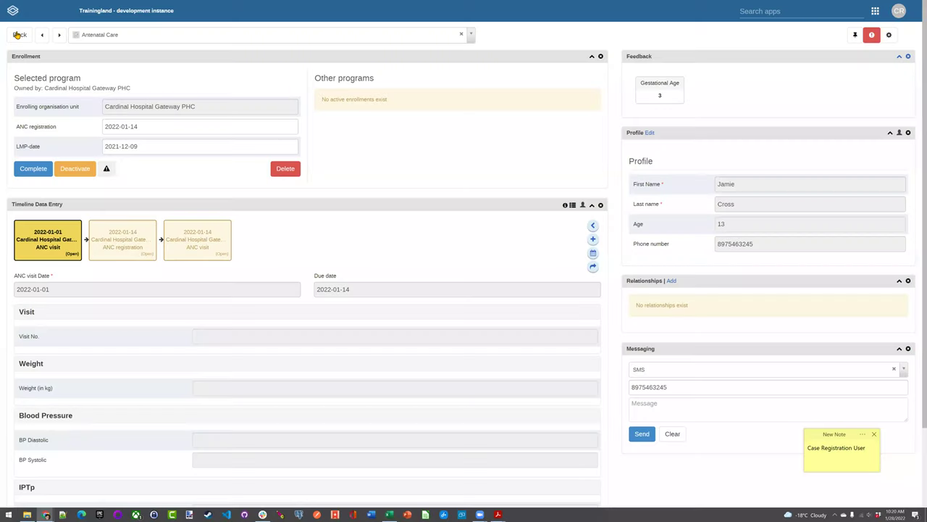
# In Tracker Capture, enter another client's insurance number, first name and last name
pyautogui.click(18, 35)
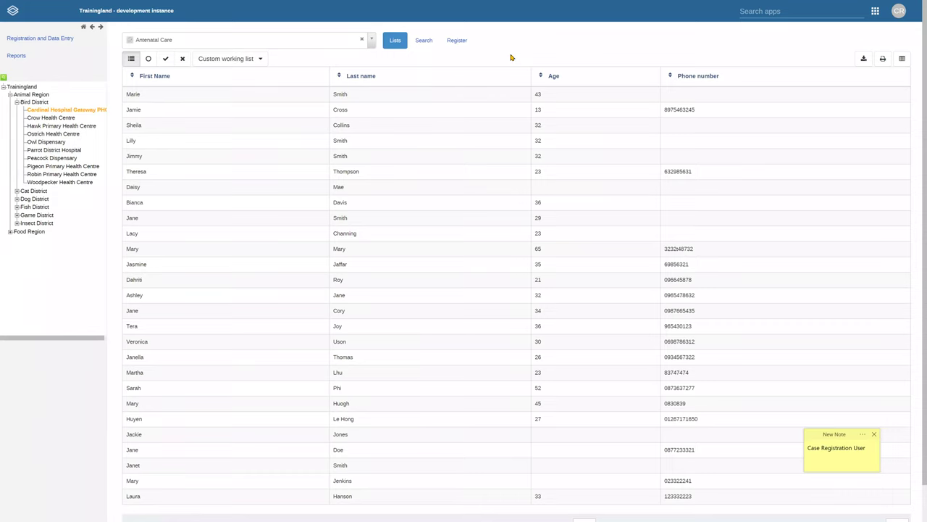
pyautogui.click(457, 42)
pyautogui.click(268, 171)
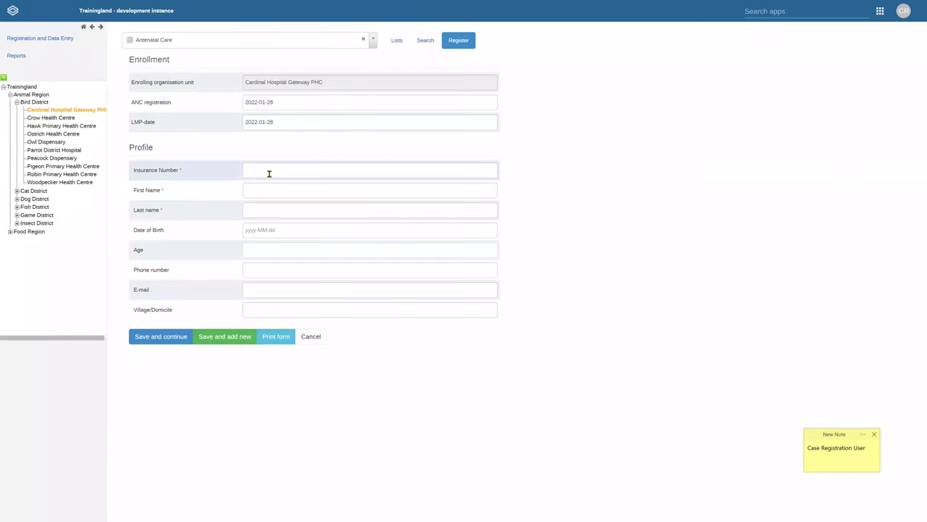
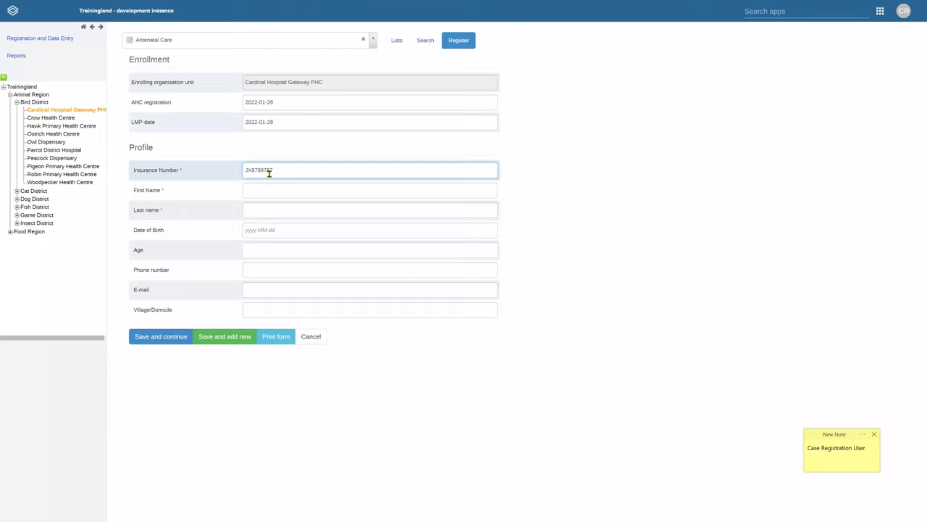
pyautogui.click(273, 191)
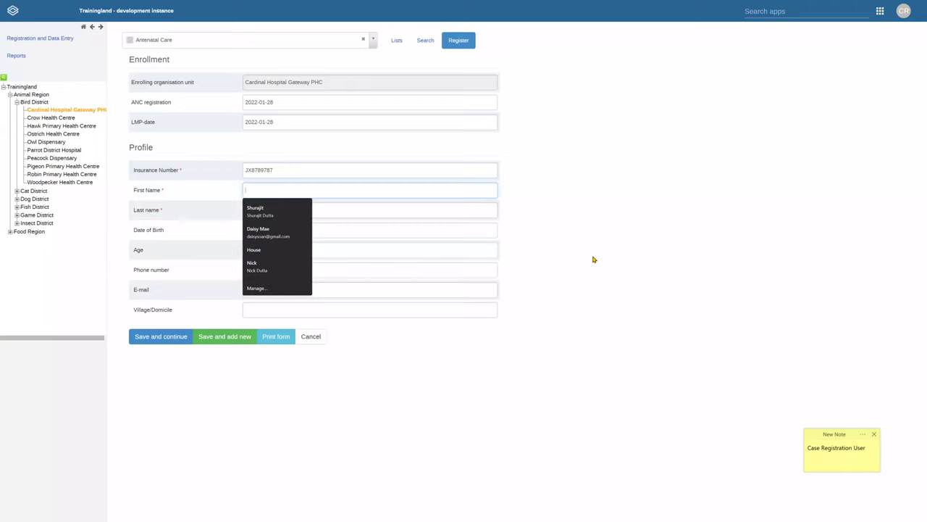
pyautogui.press('Tab')
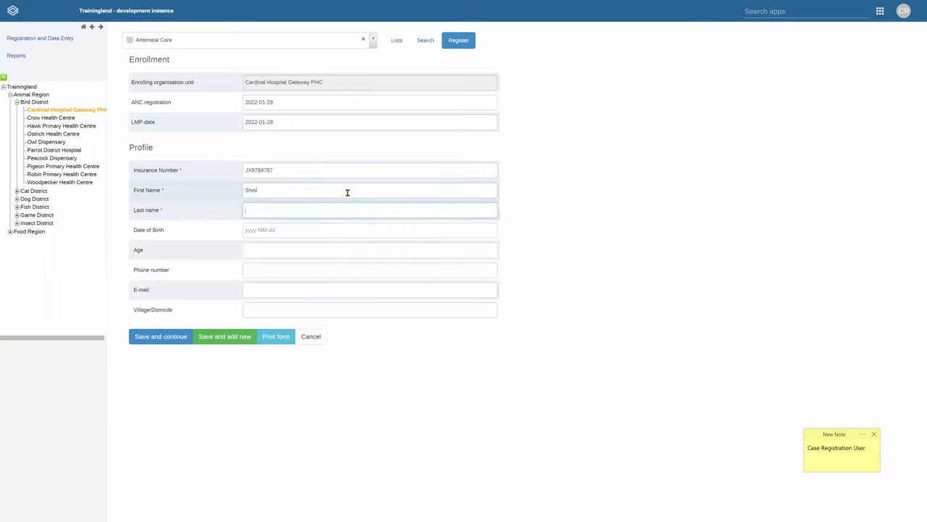
pyautogui.click(310, 209)
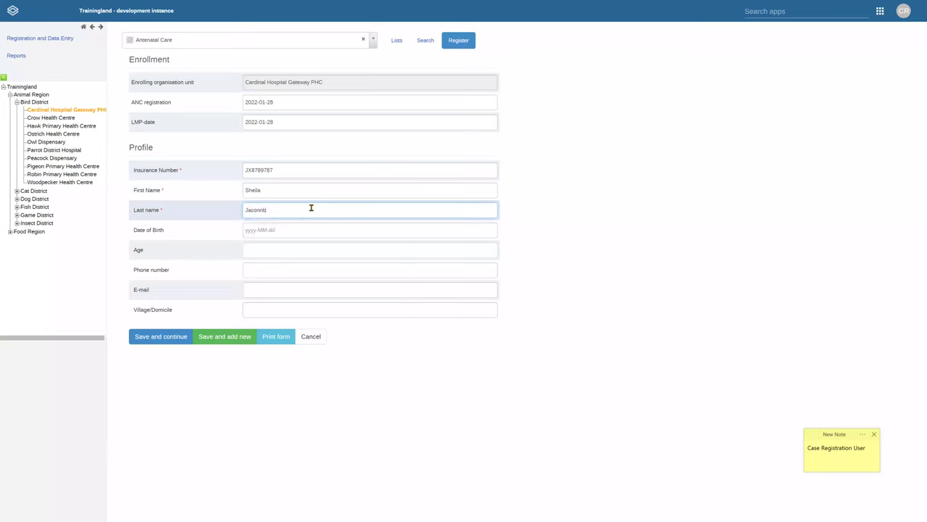
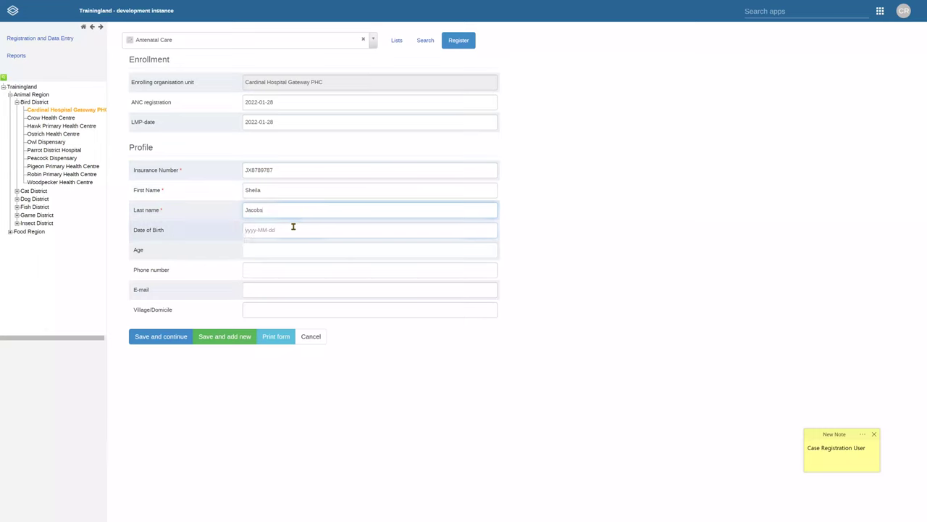
pyautogui.click(294, 227)
pyautogui.click(305, 258)
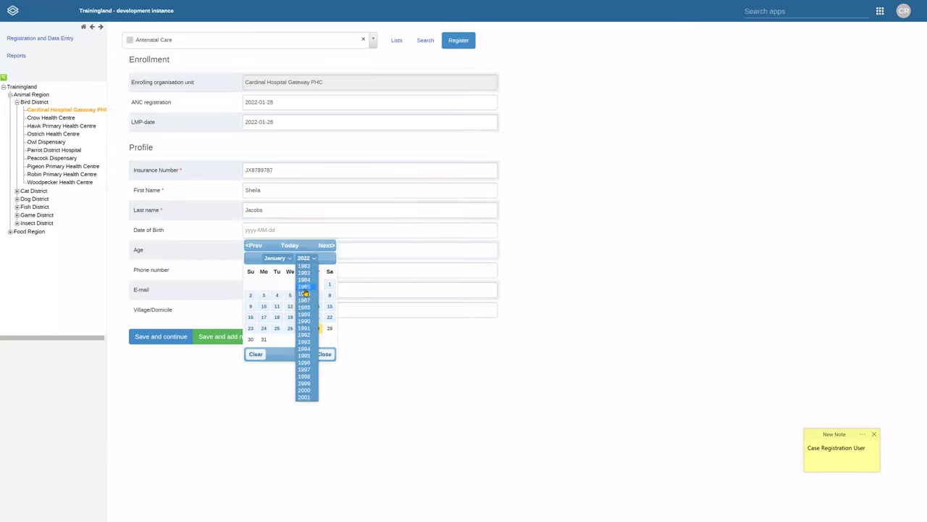
pyautogui.click(305, 291)
pyautogui.click(316, 295)
pyautogui.click(169, 338)
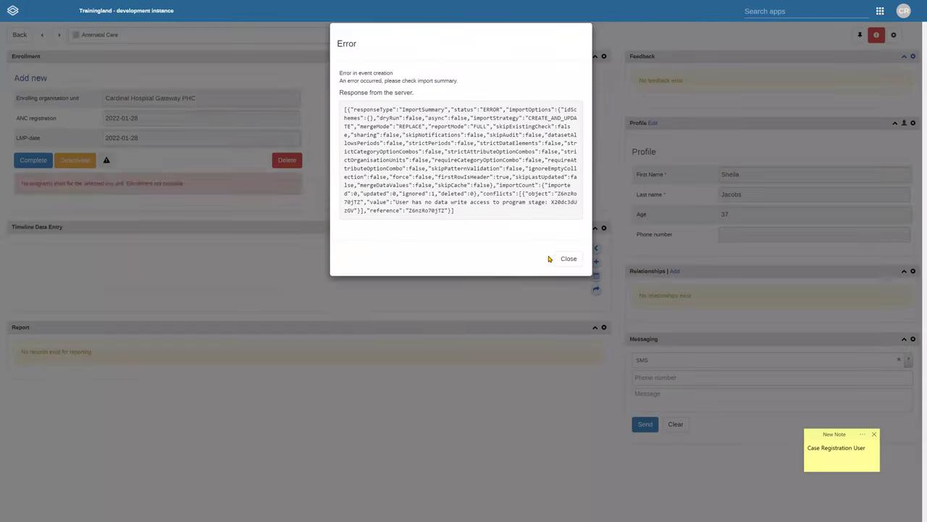
# Dismiss the event error, confirm new visits are blocked without write access, and go back
pyautogui.click(566, 257)
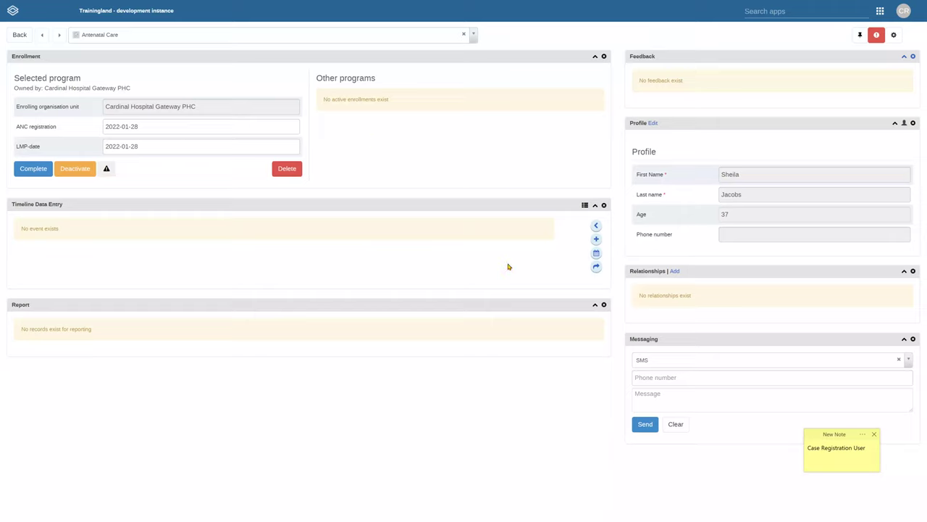
pyautogui.click(596, 239)
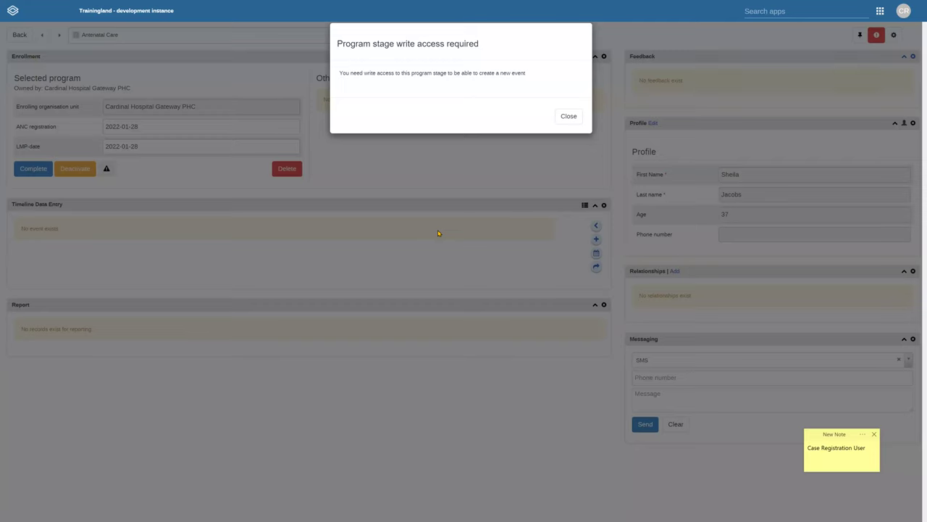
pyautogui.click(568, 121)
pyautogui.click(27, 39)
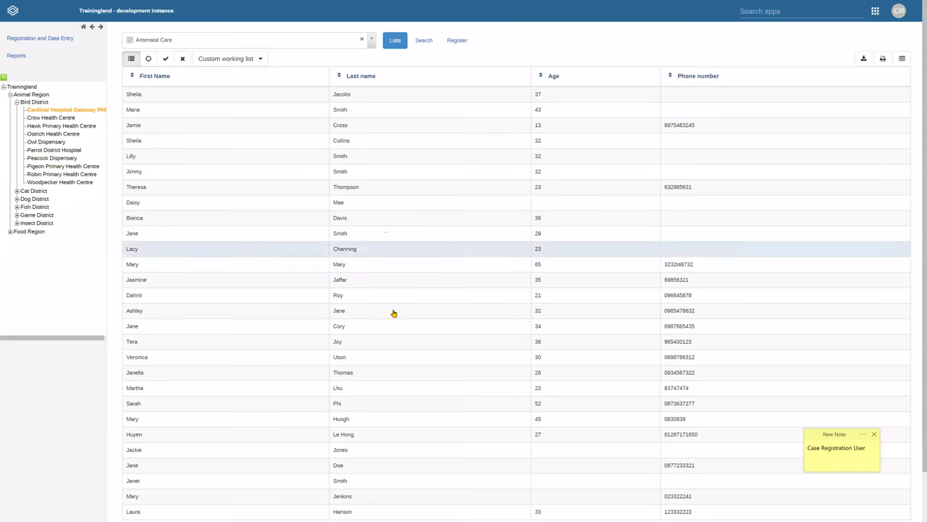
# Open an existing 32-year-old client's record and view her 2021-08-12 ANC visit values
pyautogui.scroll(-2, 394, 409)
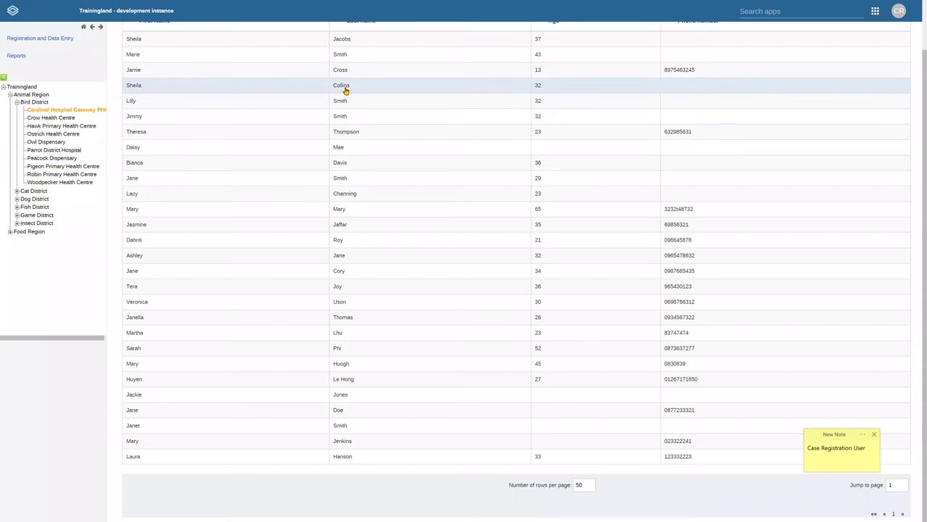
pyautogui.click(334, 103)
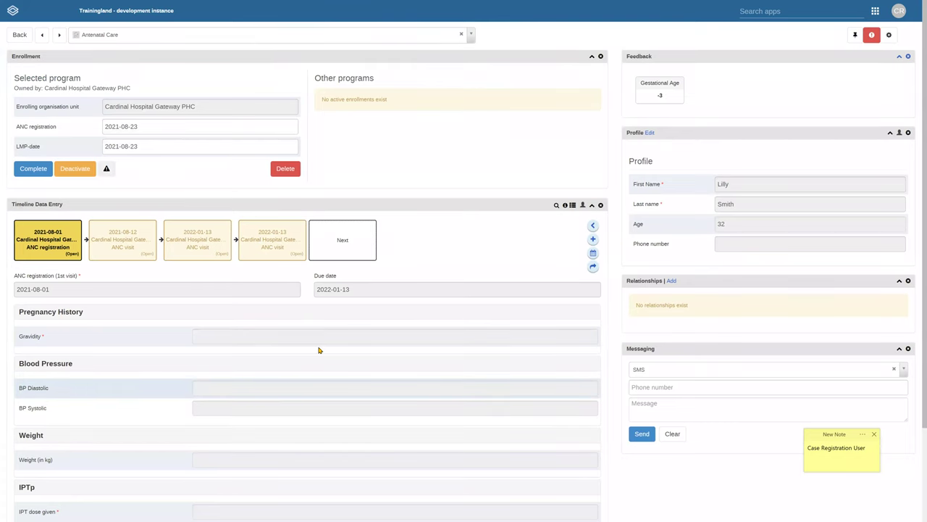
pyautogui.scroll(-2, 318, 349)
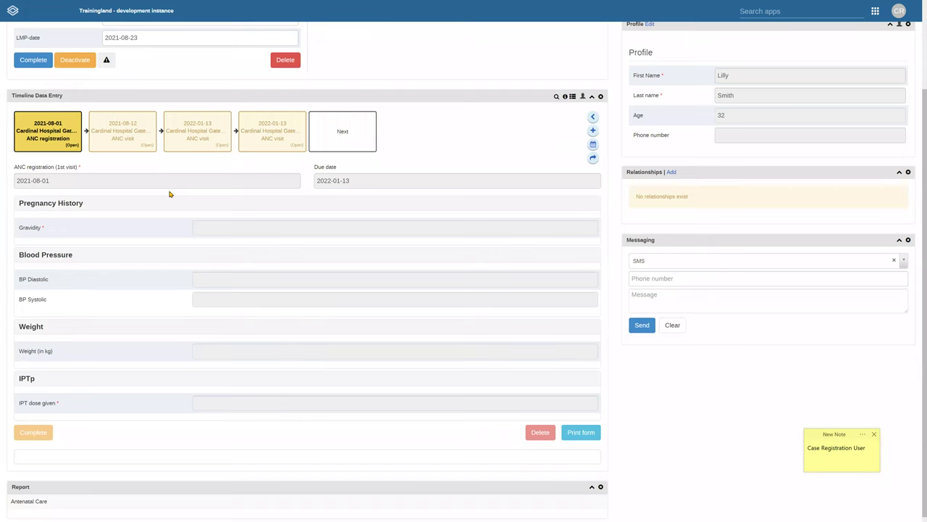
pyautogui.click(137, 148)
pyautogui.scroll(-3, 297, 355)
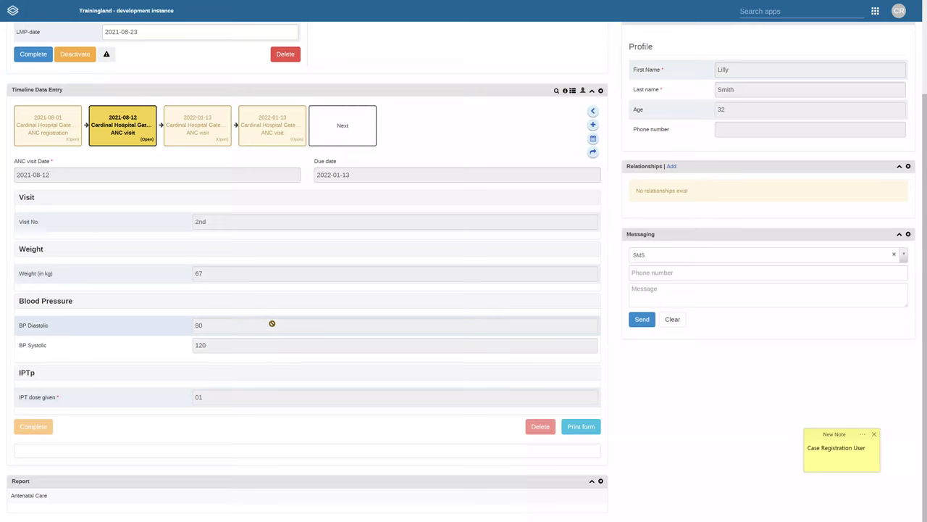
pyautogui.scroll(2, 369, 272)
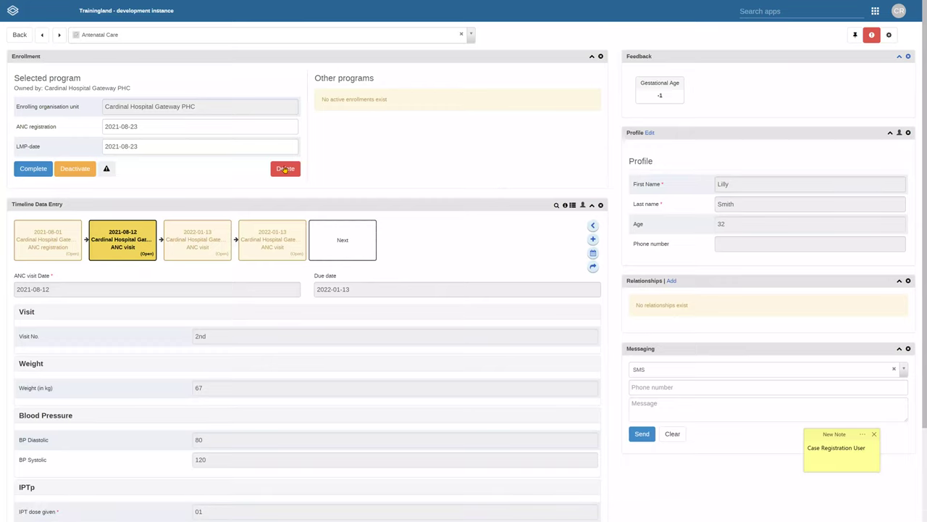
# Review the deactivate/delete person options without choosing one, then open the account menu
pyautogui.click(871, 35)
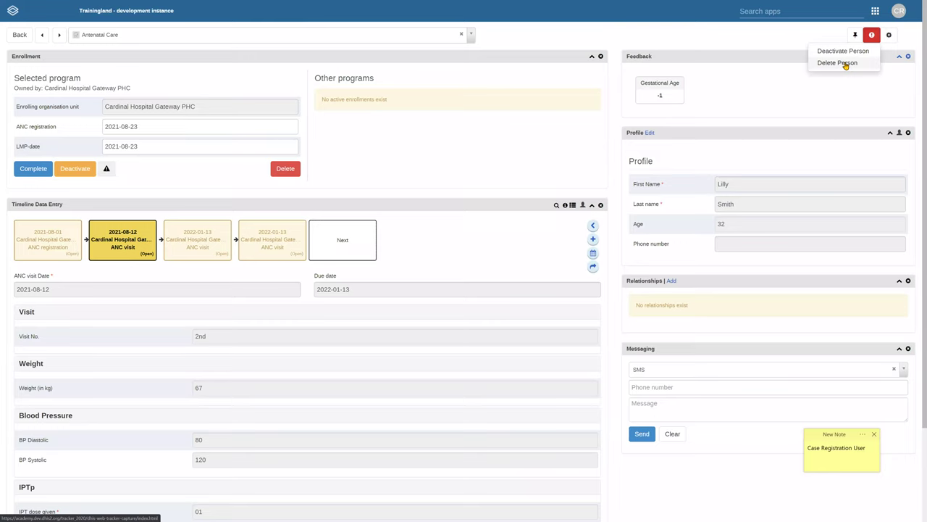
pyautogui.click(523, 246)
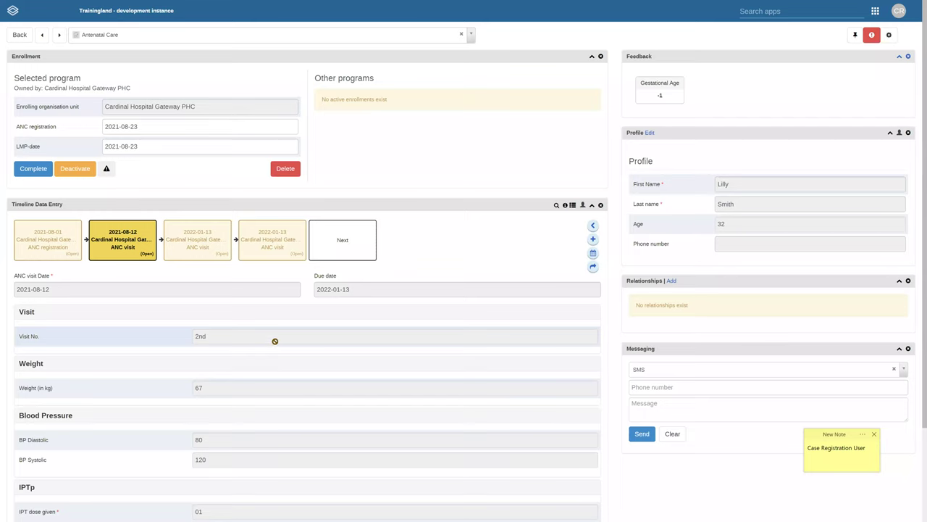
pyautogui.click(898, 11)
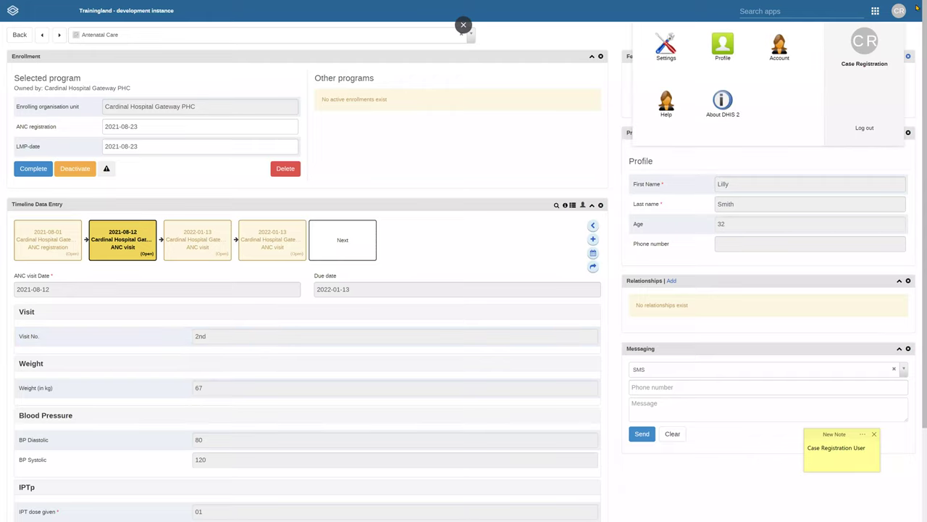
# Log out and sign in as the ANC staff user with its password
pyautogui.click(864, 129)
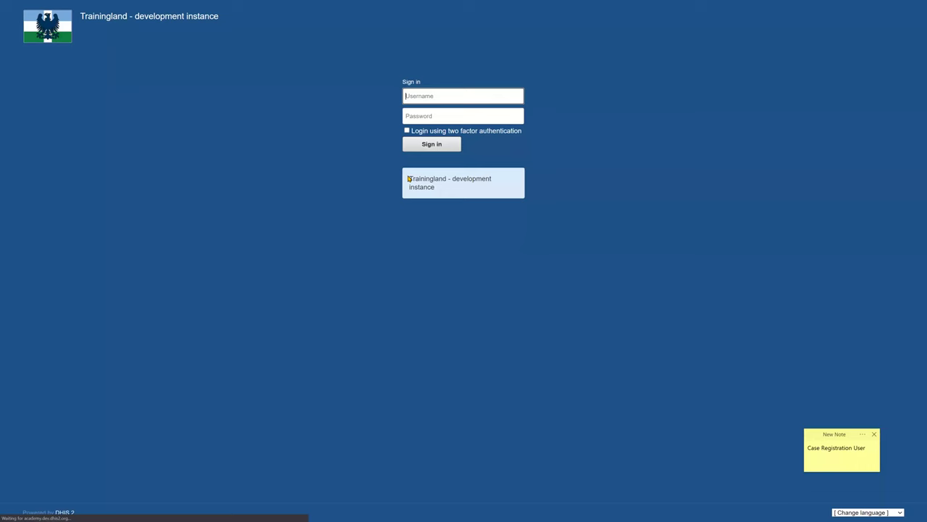
pyautogui.click(414, 109)
pyautogui.press('Tab')
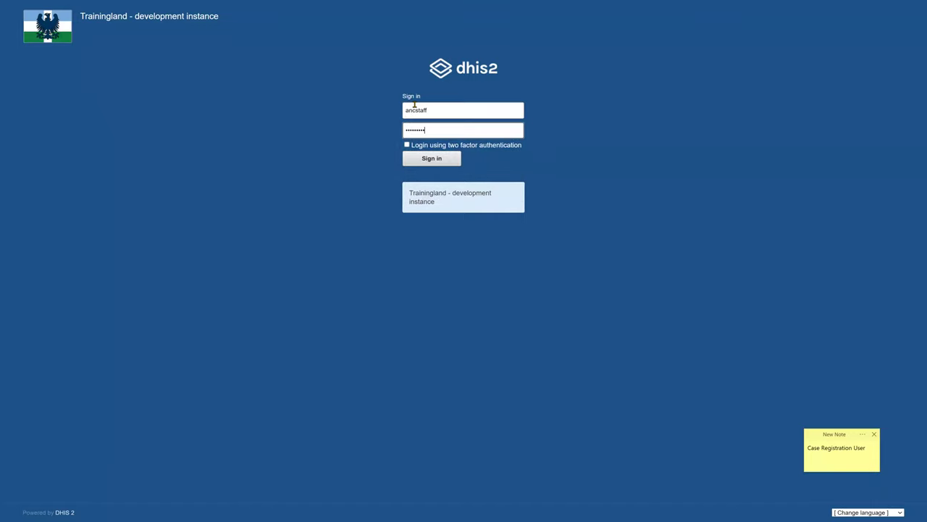
pyautogui.press('Return')
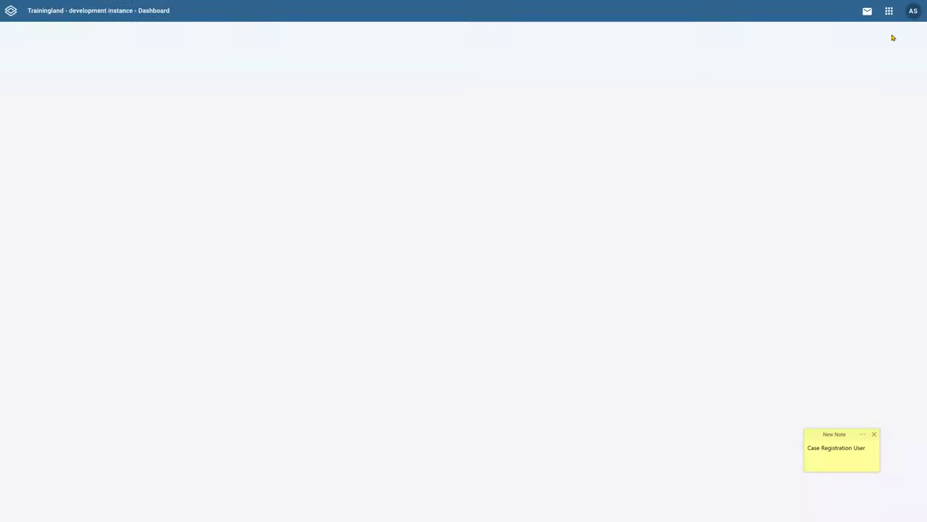
# Launch Tracker Capture and select Cardinal Hospital Gateway PHC under Bird District
pyautogui.click(888, 12)
pyautogui.write('tr')
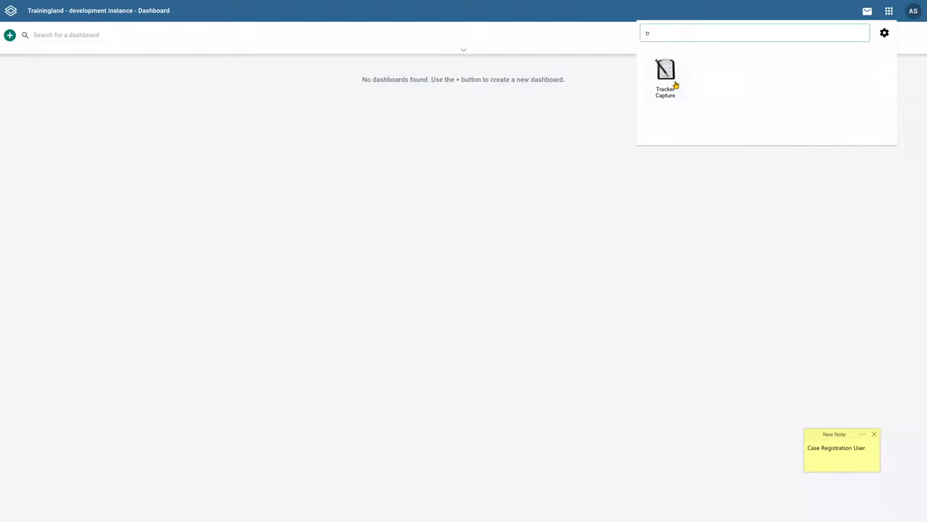
pyautogui.click(673, 84)
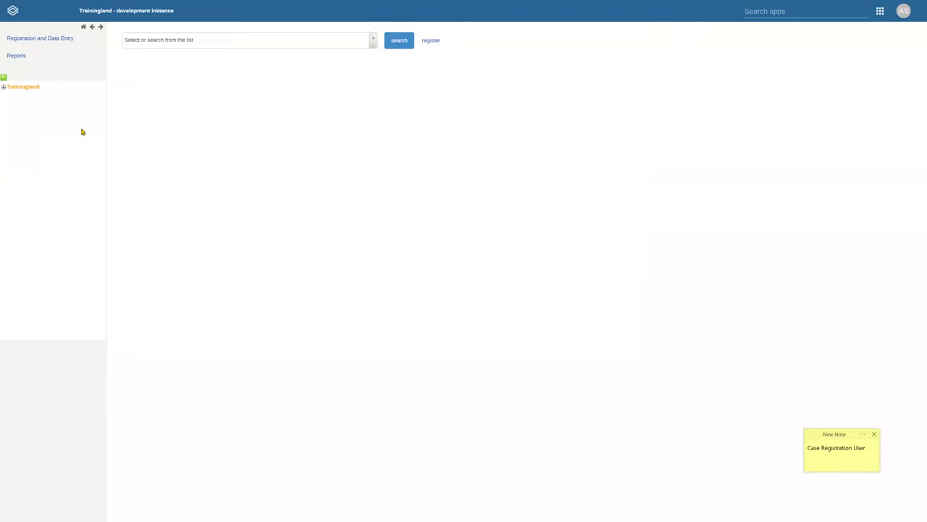
pyautogui.click(3, 87)
pyautogui.click(10, 95)
pyautogui.click(17, 103)
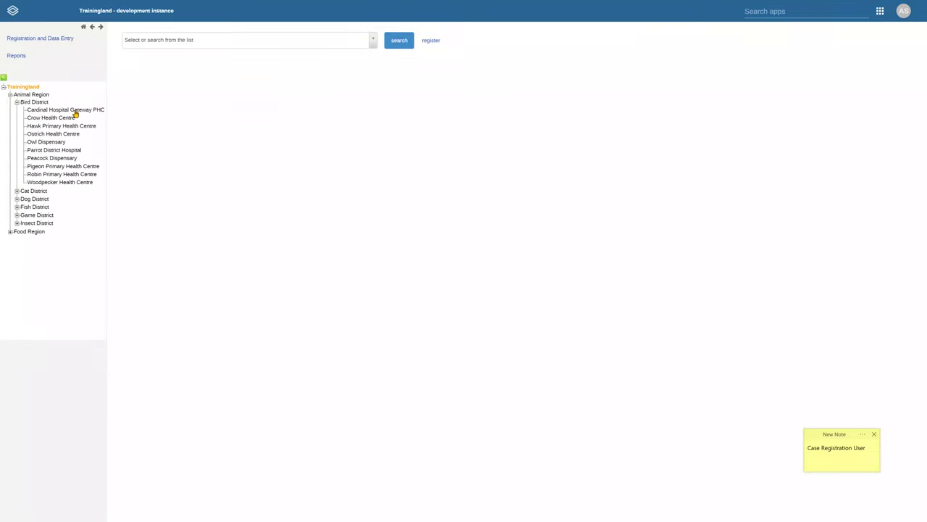
pyautogui.click(72, 110)
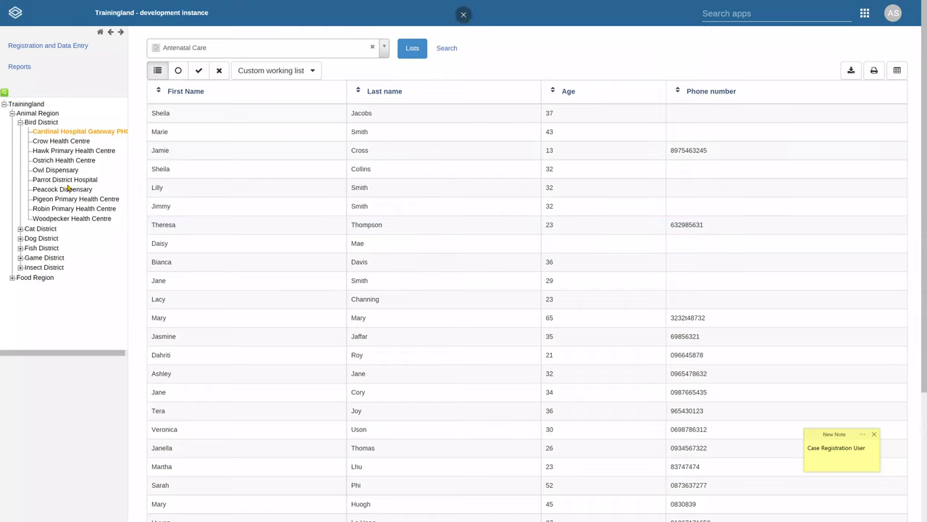
# On the fourth person's Antenatal Care record, enter Gravidity 1, BP Diastolic 120 and BP Systolic 80
pyautogui.click(377, 176)
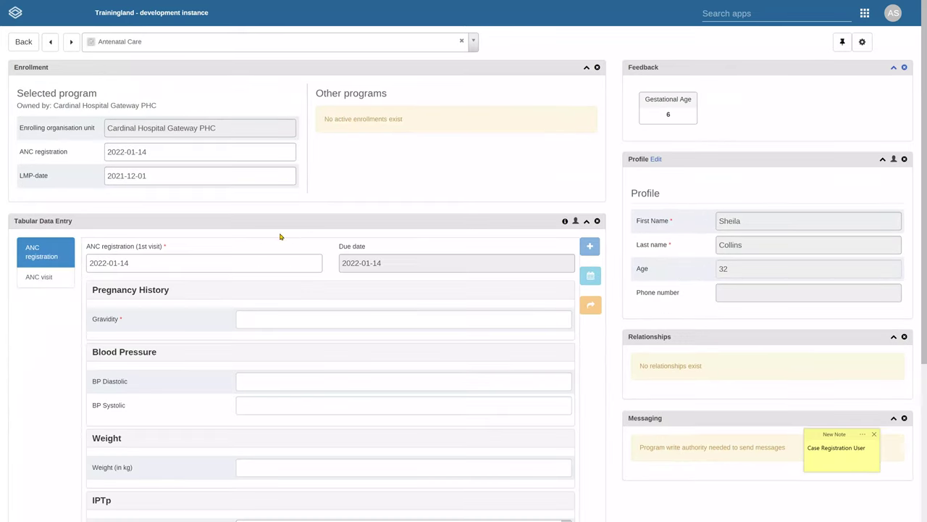
pyautogui.scroll(-3, 288, 210)
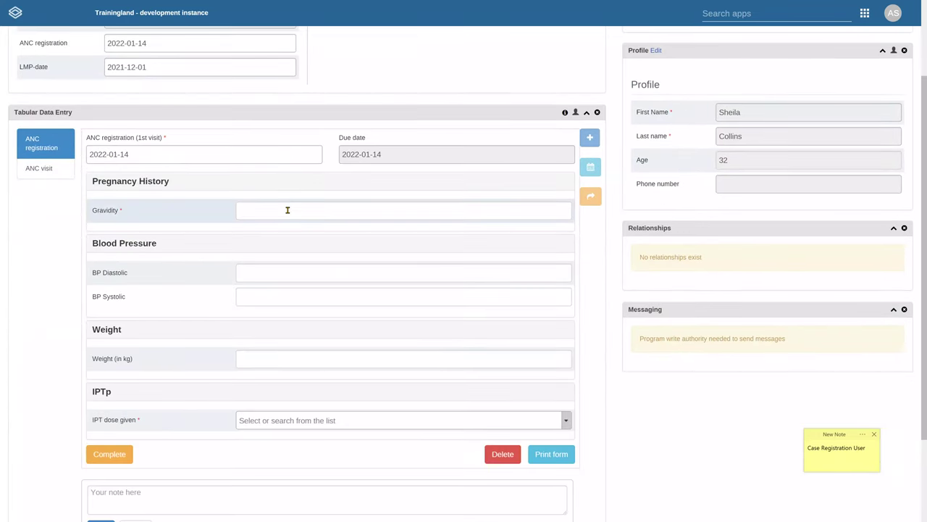
pyautogui.click(287, 209)
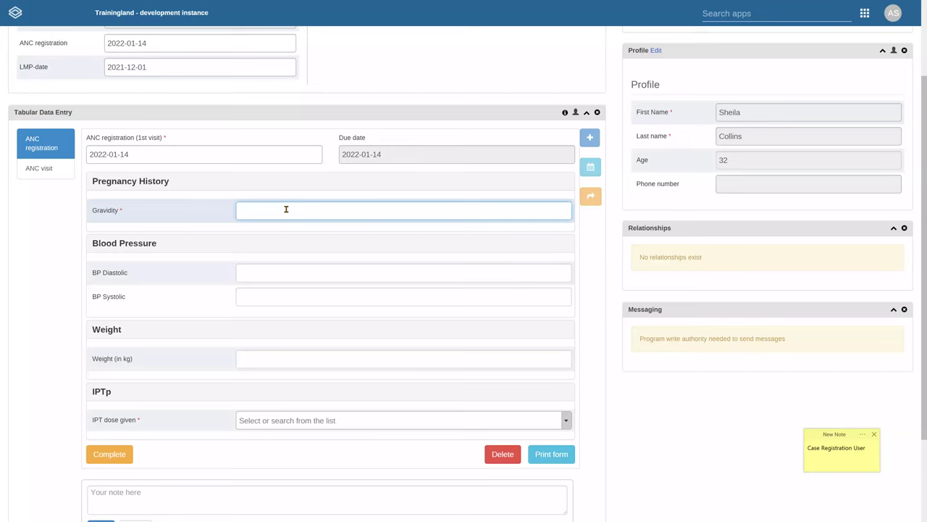
pyautogui.write('1')
pyautogui.click(259, 245)
pyautogui.click(251, 269)
pyautogui.write('120')
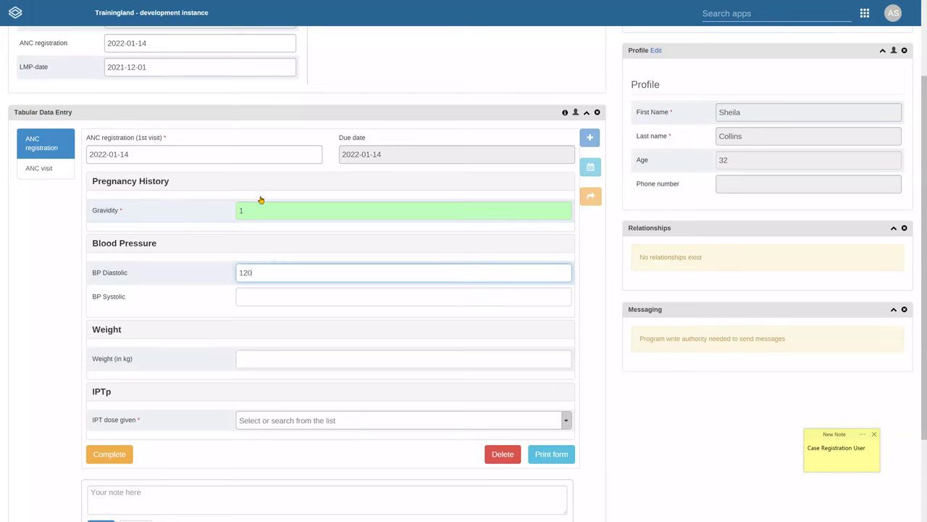
pyautogui.press('Tab')
pyautogui.write('80')
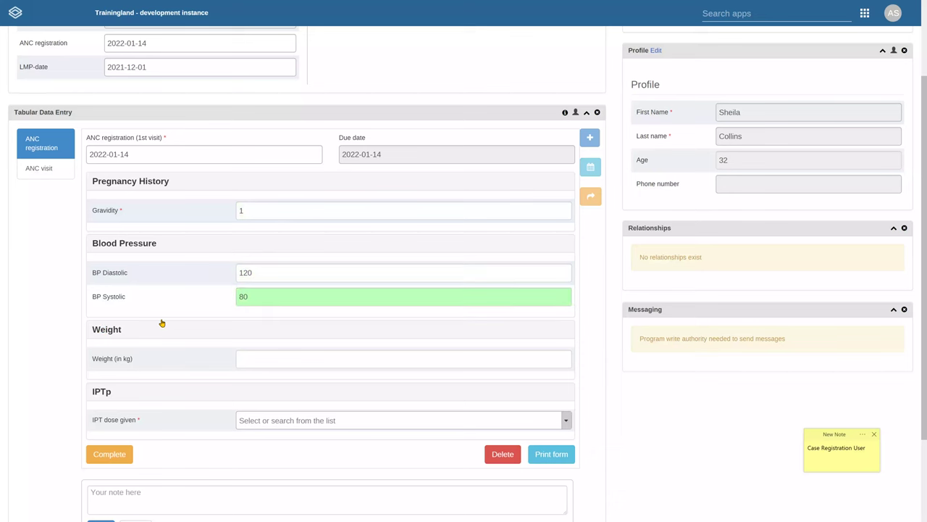
# Add ANC visit events dated 2022-01-05 and 2022-01-28
pyautogui.scroll(2, 87, 284)
pyautogui.click(40, 283)
pyautogui.click(185, 268)
pyautogui.click(144, 346)
pyautogui.scroll(-2, 471, 276)
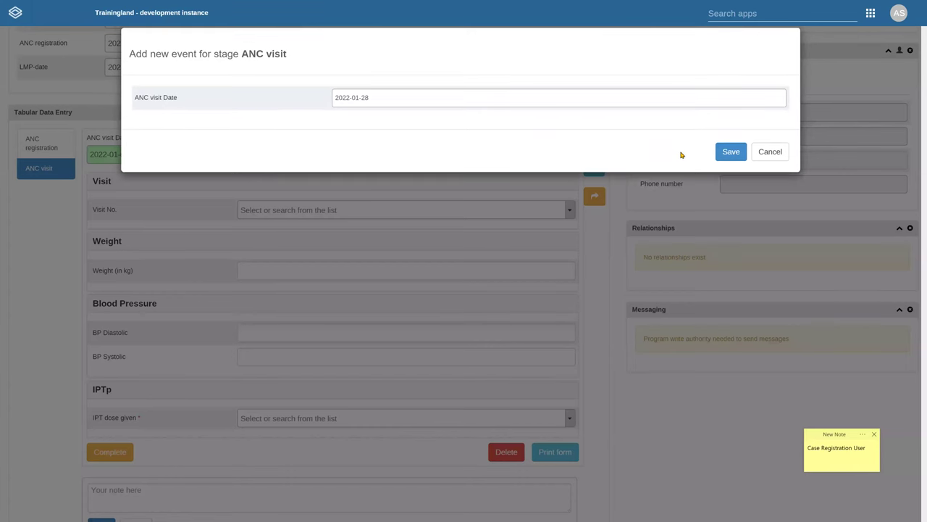
pyautogui.click(732, 153)
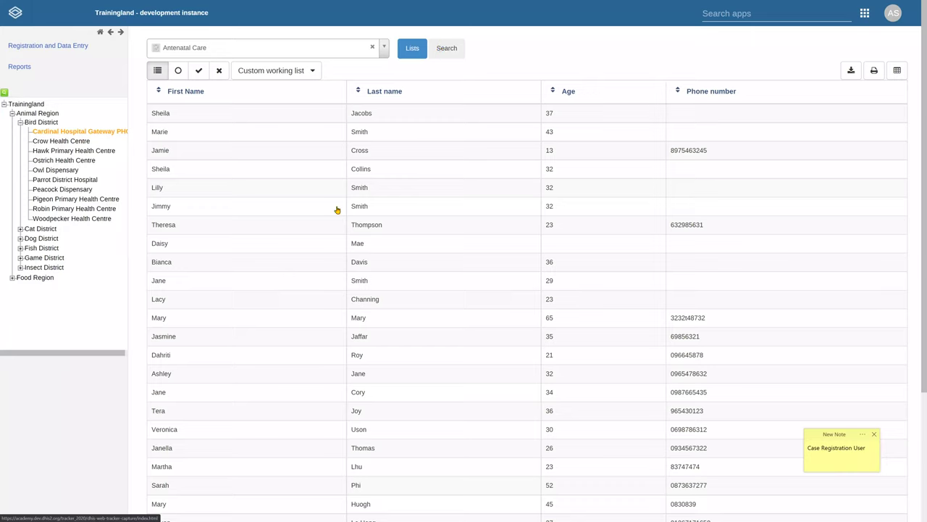
pyautogui.click(279, 223)
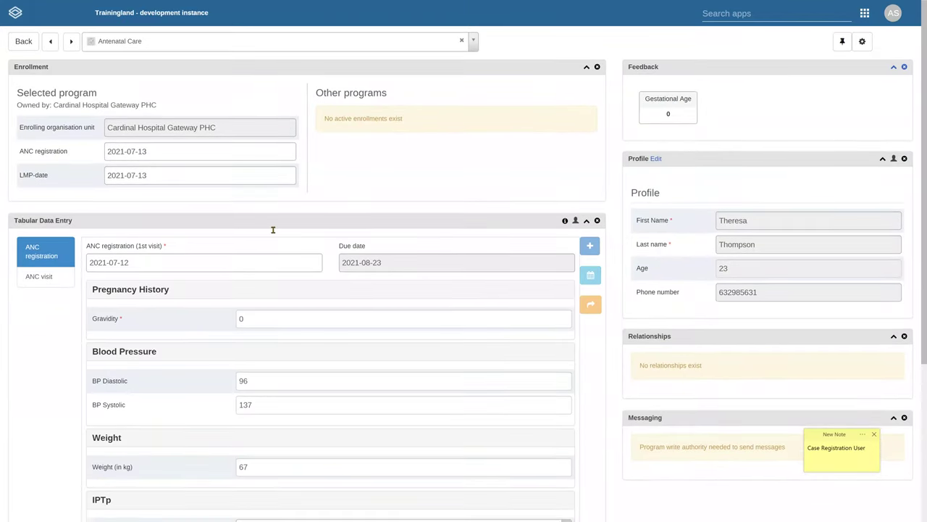
pyautogui.scroll(-3, 276, 230)
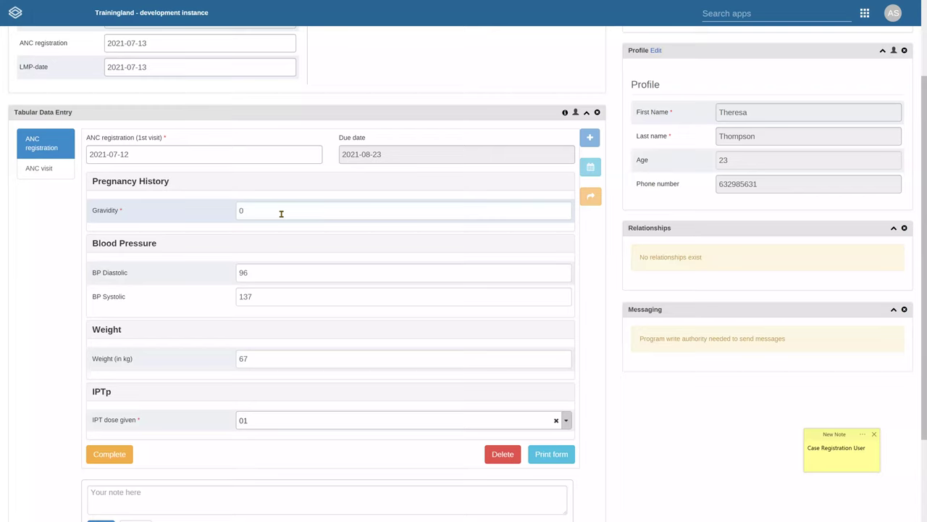
pyautogui.scroll(3, 273, 213)
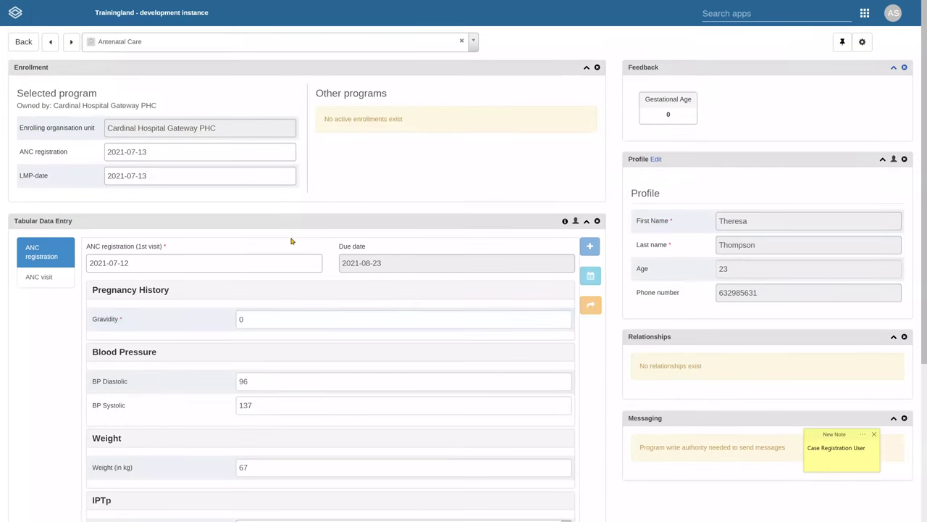
pyautogui.click(24, 42)
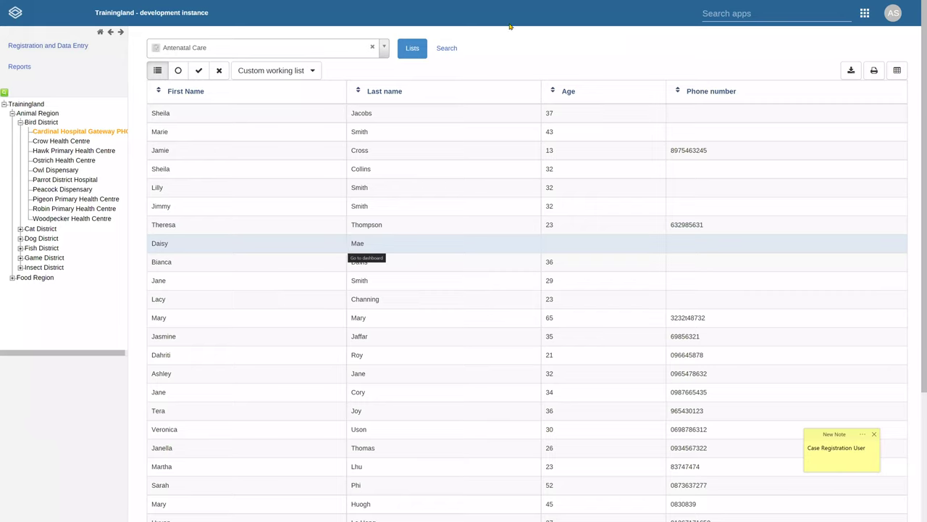
# Log out, enter the ANC manager username, and relabel the sticky note 'ANC Manager'
pyautogui.click(893, 13)
pyautogui.click(862, 156)
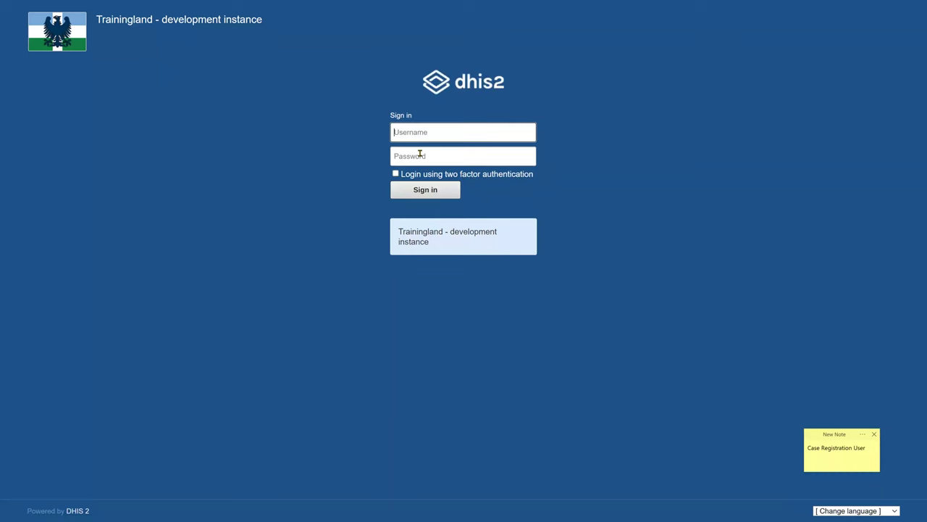
pyautogui.write('an')
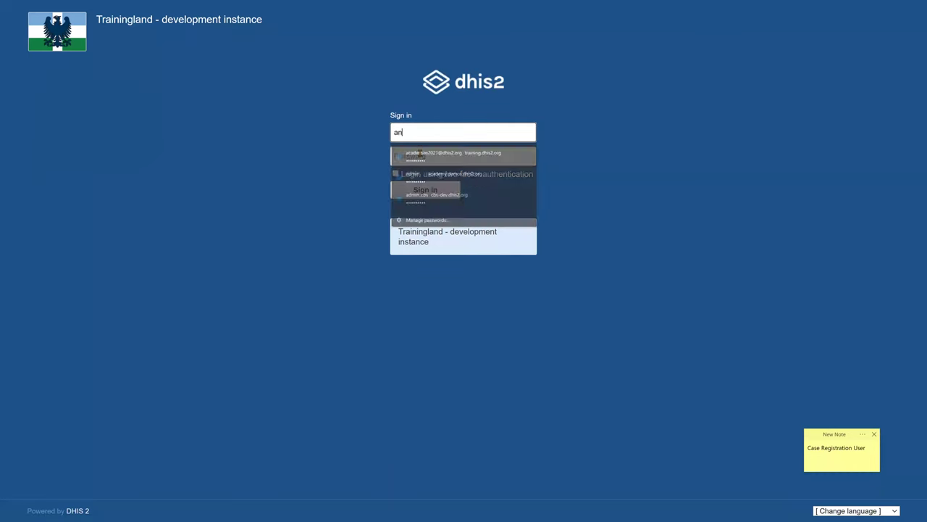
pyautogui.write('cmanager')
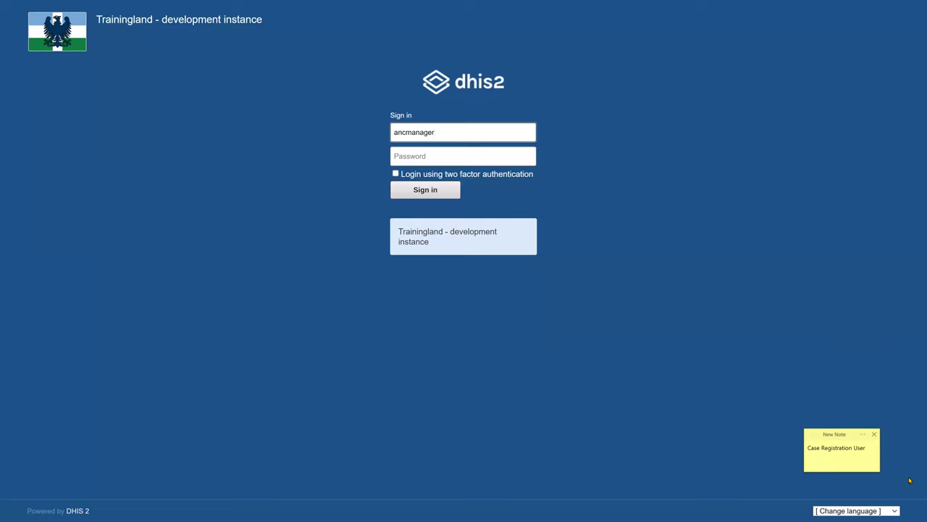
pyautogui.click(846, 446)
pyautogui.hotkey('ctrl', 'a')
pyautogui.write('ANC Manager')
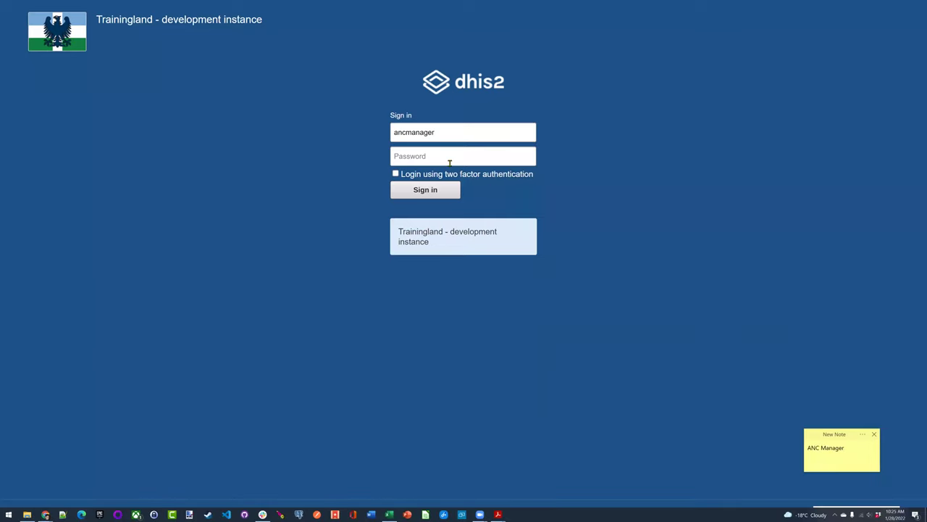
# Enter the account password to sign in, then search the apps for 'trac'
pyautogui.click(450, 159)
pyautogui.write('district1#')
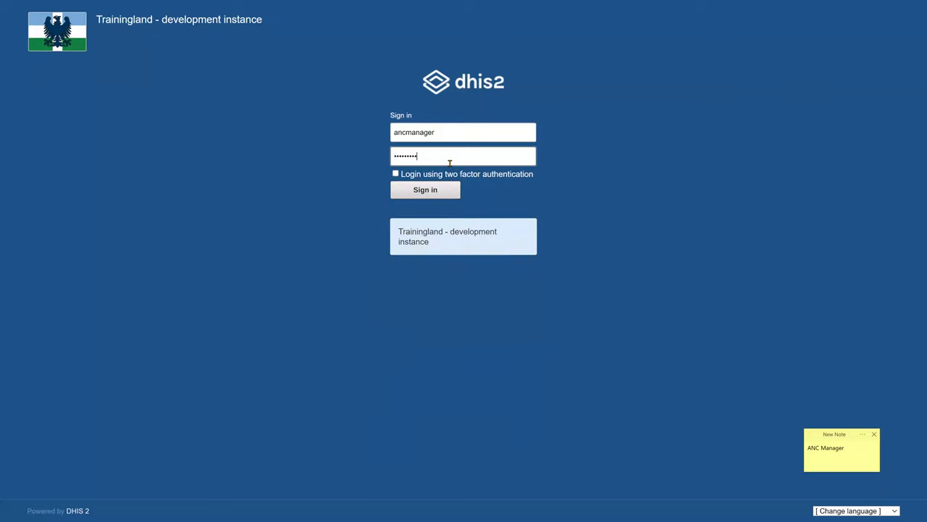
pyautogui.press('Return')
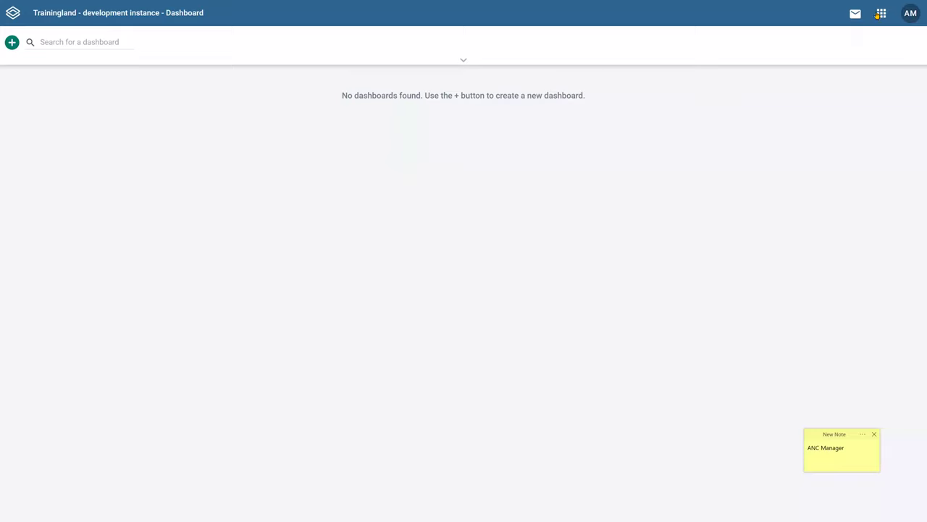
pyautogui.click(882, 13)
pyautogui.write('trac')
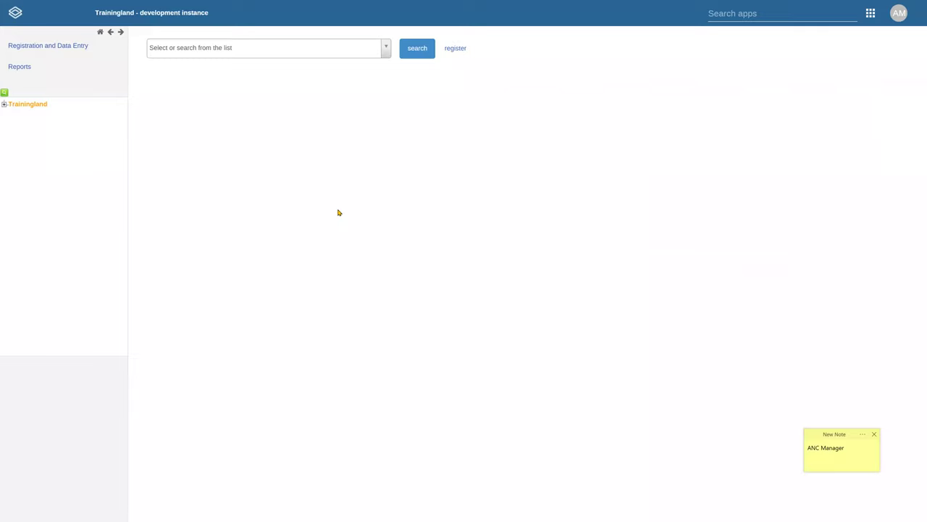
# Select Cardinal Hospital Gateway PHC via Trainingland > Animal Region > Bird District
pyautogui.click(4, 104)
pyautogui.click(12, 115)
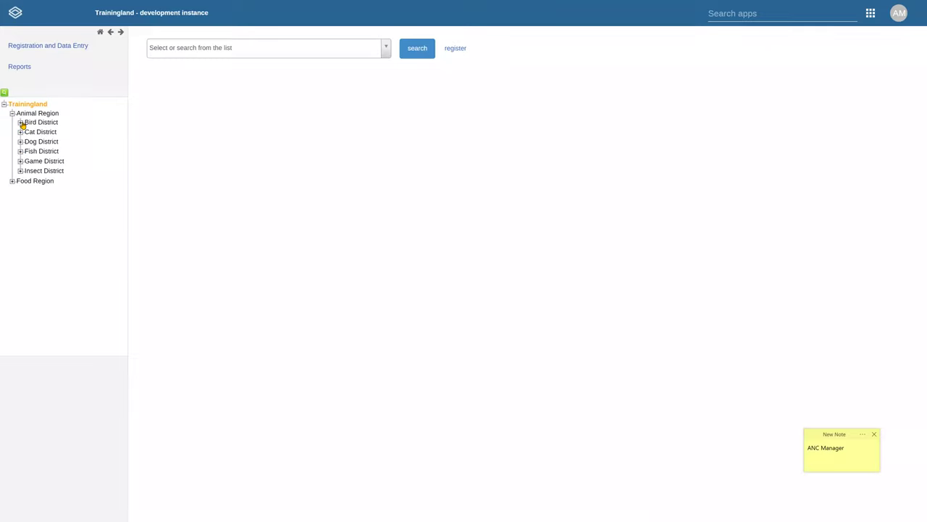
pyautogui.click(20, 123)
pyautogui.click(48, 131)
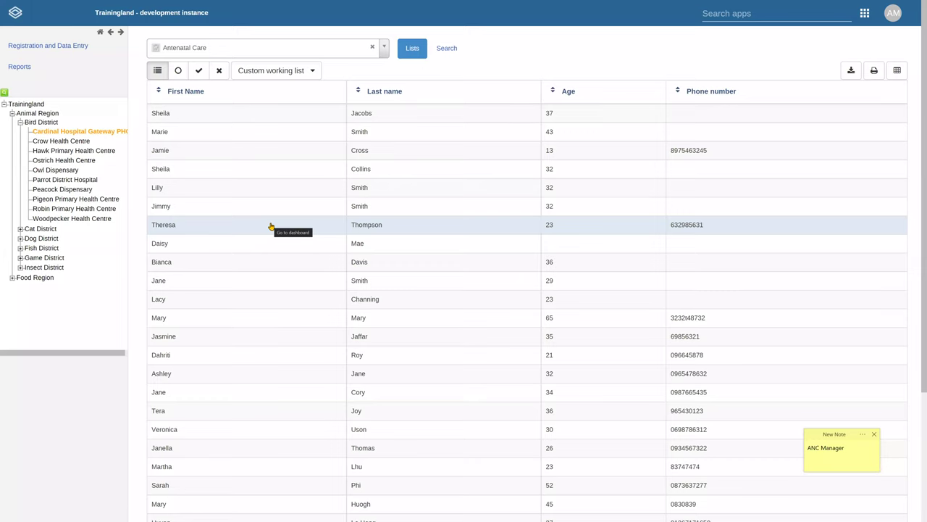
# View the fourth person's ANC visit stage and 2022-01-05 event, then return to the list
pyautogui.click(279, 182)
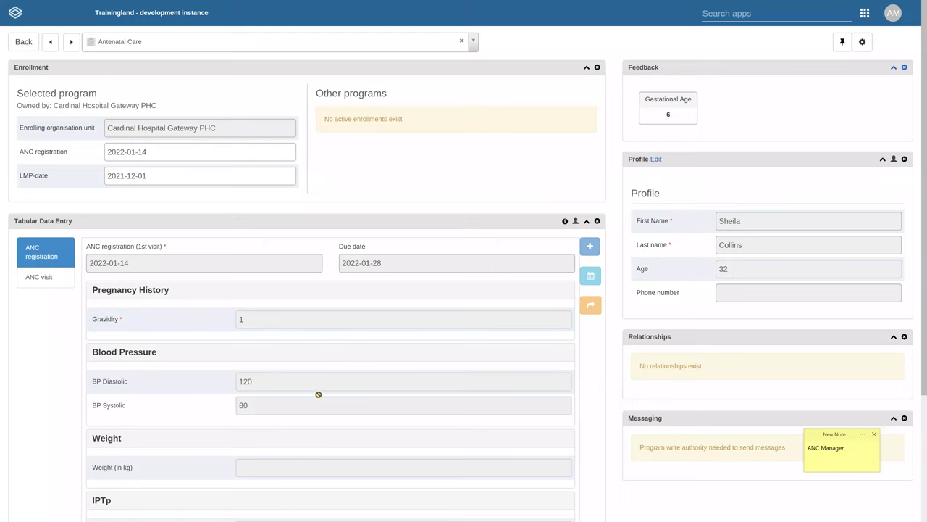
pyautogui.click(46, 276)
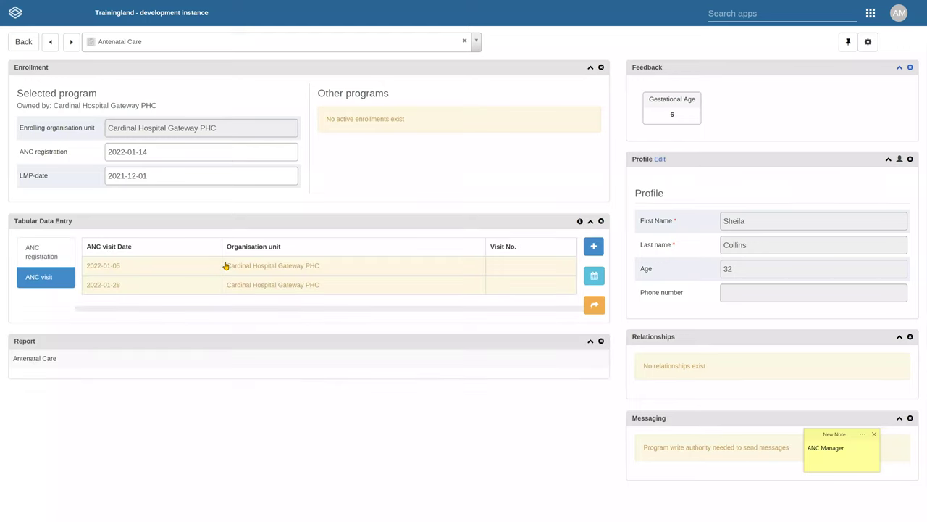
pyautogui.click(225, 266)
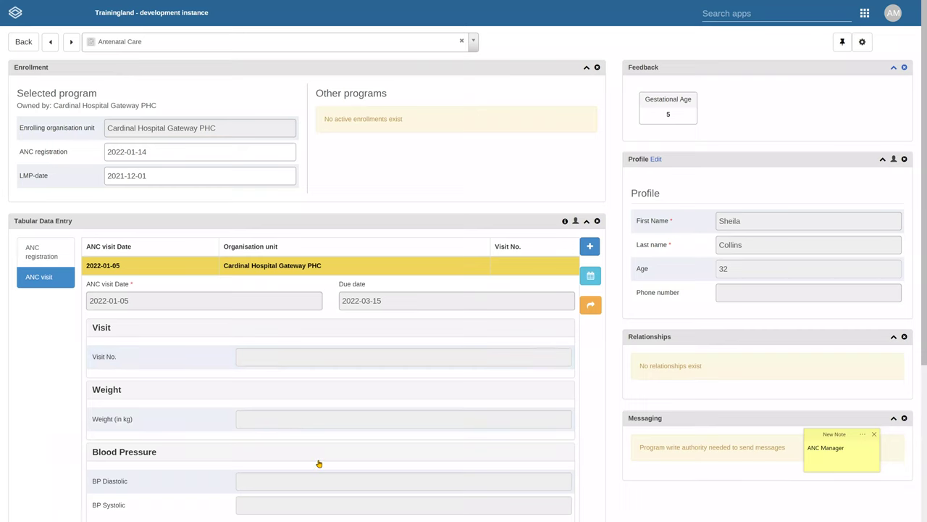
pyautogui.click(30, 45)
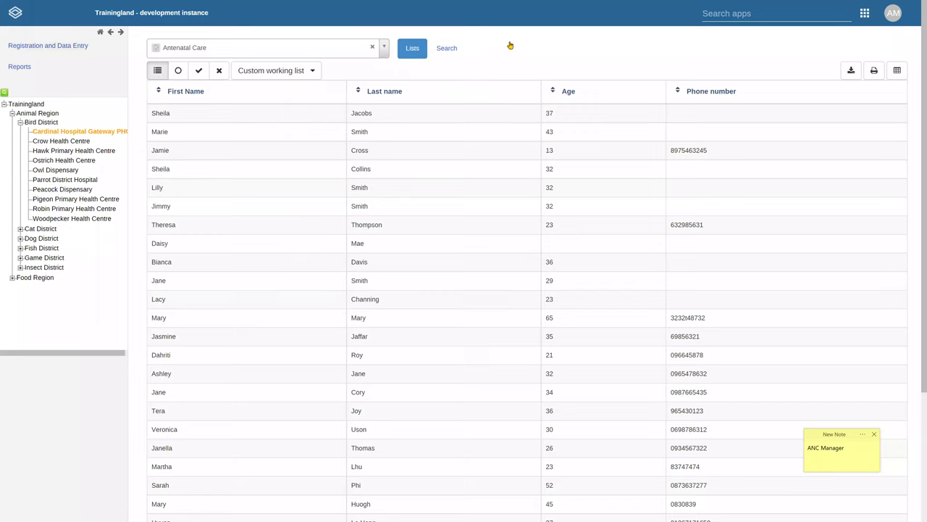
# Close the apps list, keep Antenatal Care as the program, and leave fullscreen with F11
pyautogui.moveTo(865, 13)
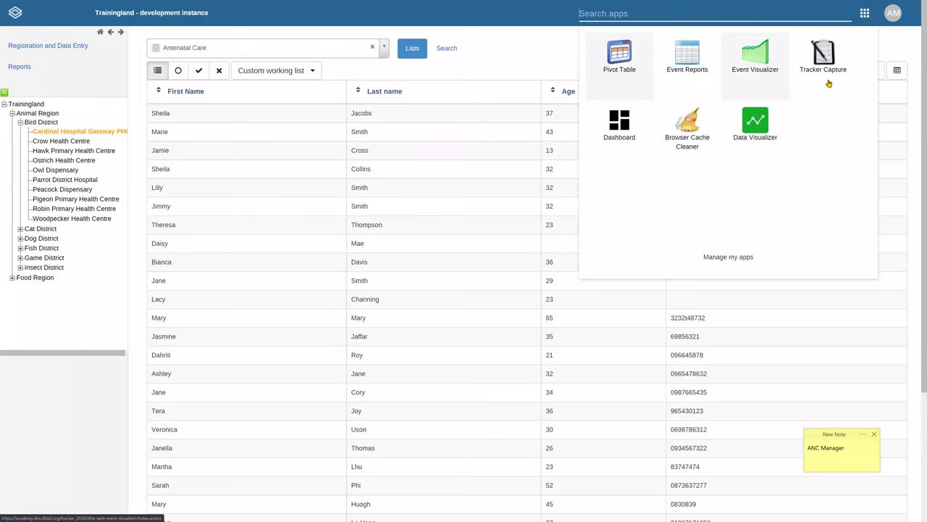
pyautogui.click(529, 52)
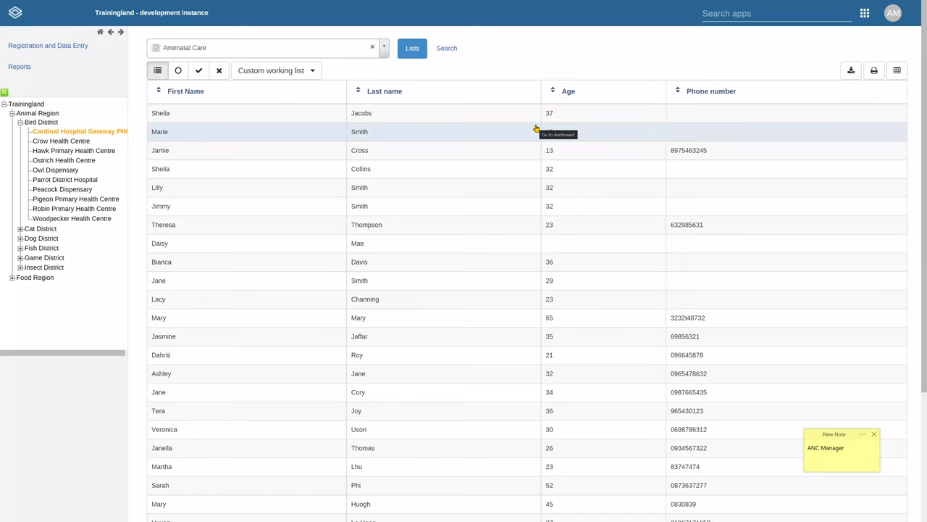
pyautogui.click(337, 48)
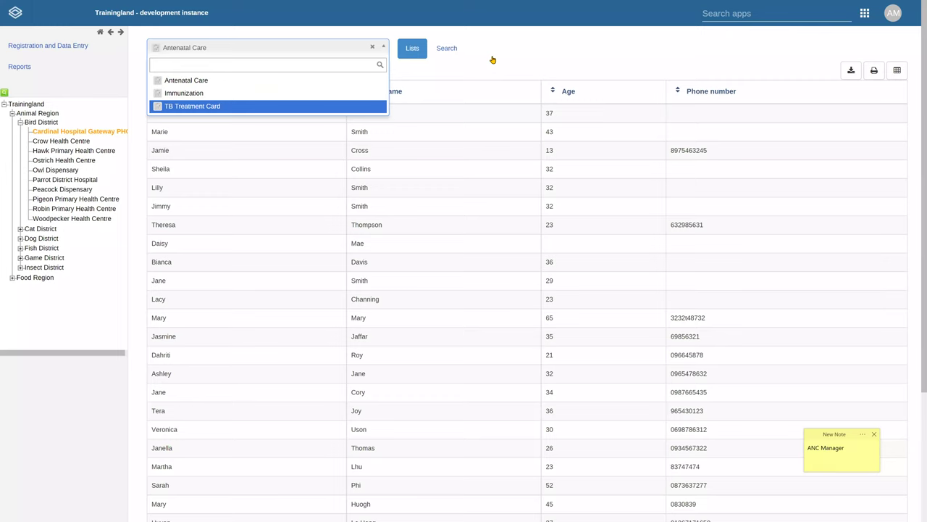
pyautogui.click(492, 59)
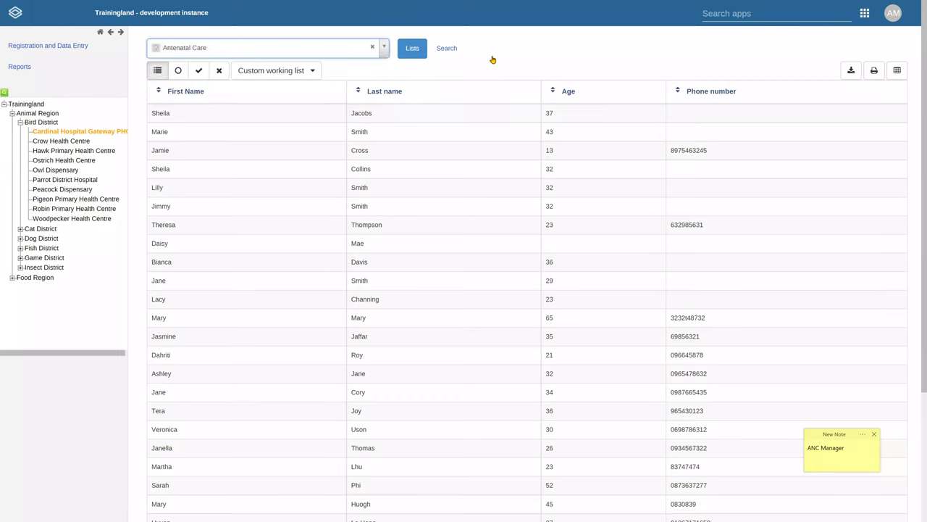
pyautogui.press('F11')
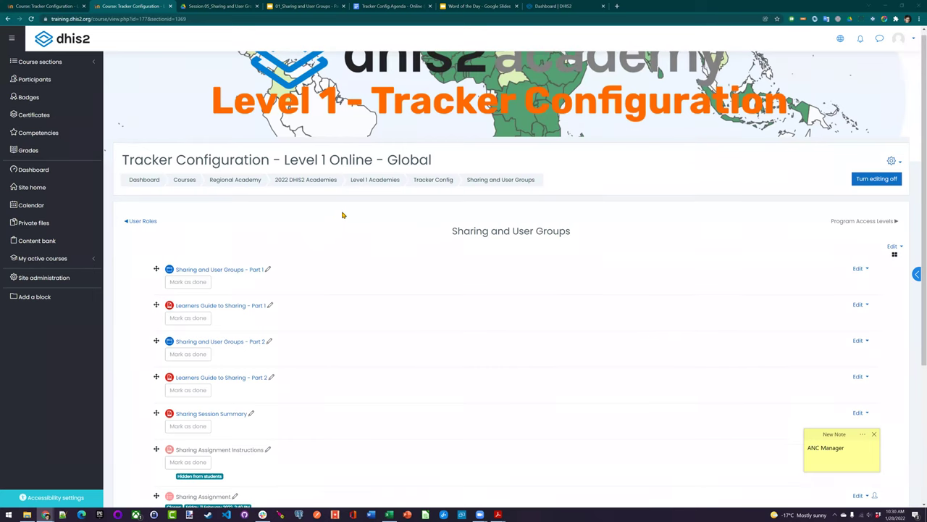
# Bring the Learner's guide to Sharing PDF forward from the taskbar
pyautogui.scroll(-2, 328, 234)
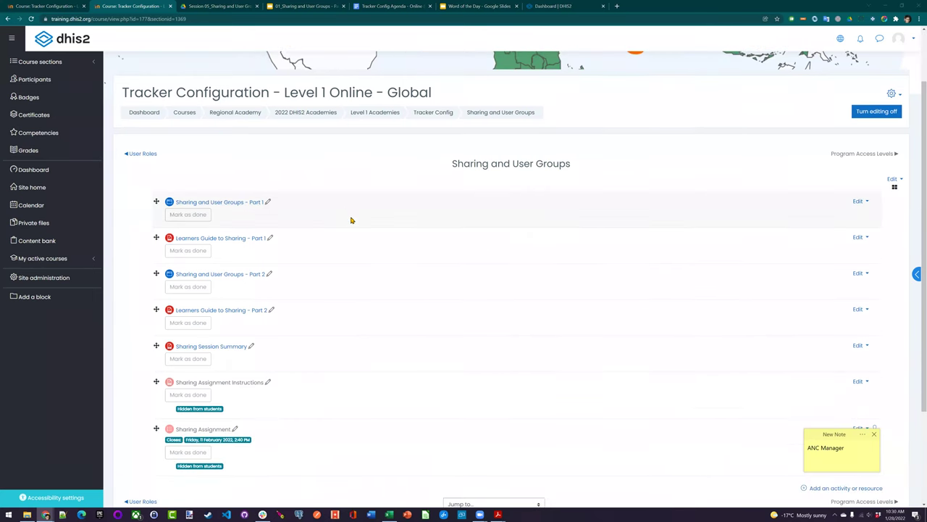
pyautogui.moveTo(498, 514)
pyautogui.click(628, 492)
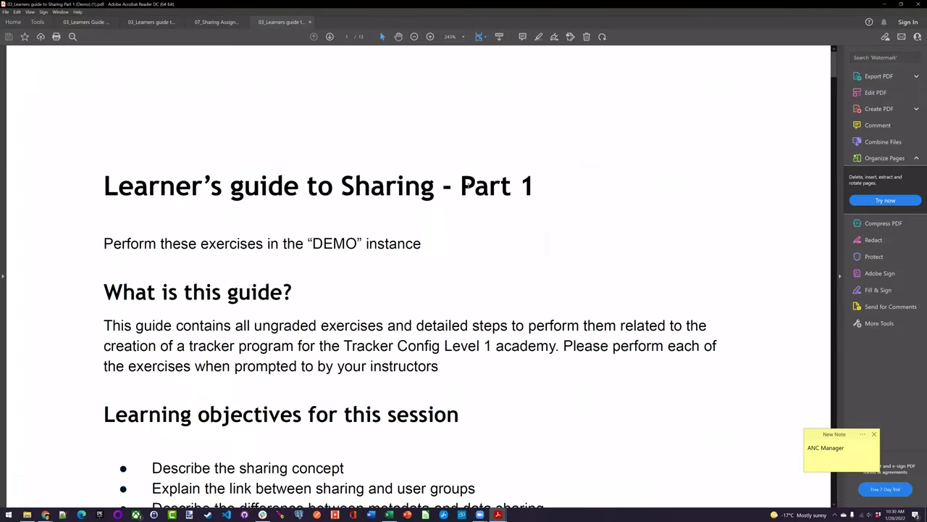
# Back on the Moodle course page, open Sharing and User Groups, then return to the PDF
pyautogui.hotkey('alt', 'Tab')
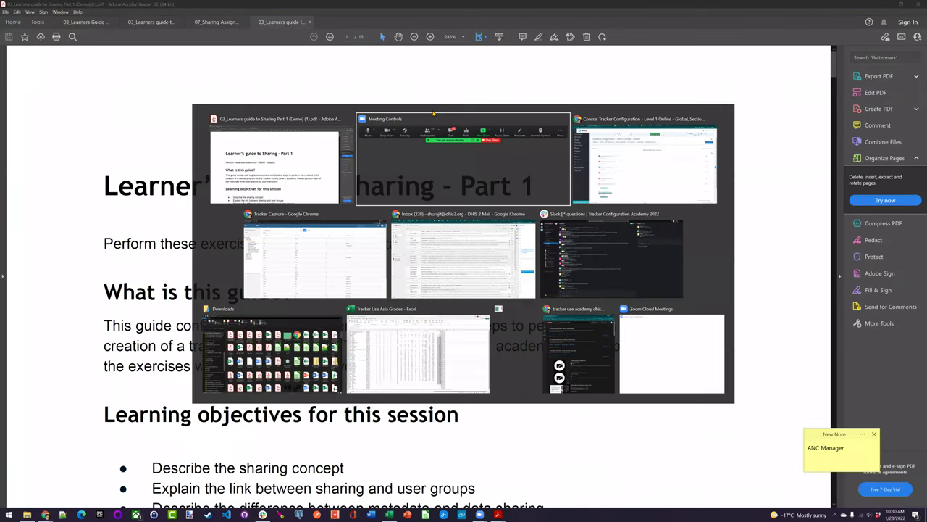
pyautogui.hotkey('alt', 'Left')
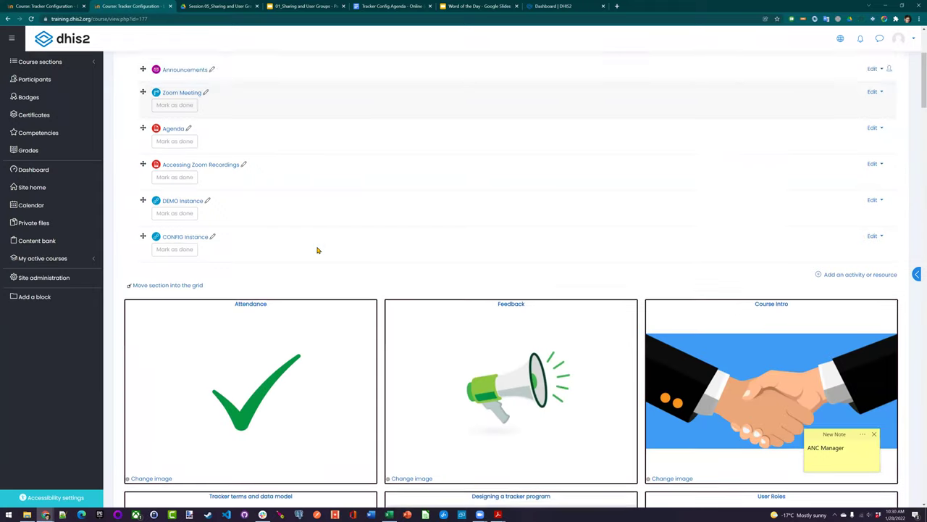
pyautogui.scroll(-3, 361, 281)
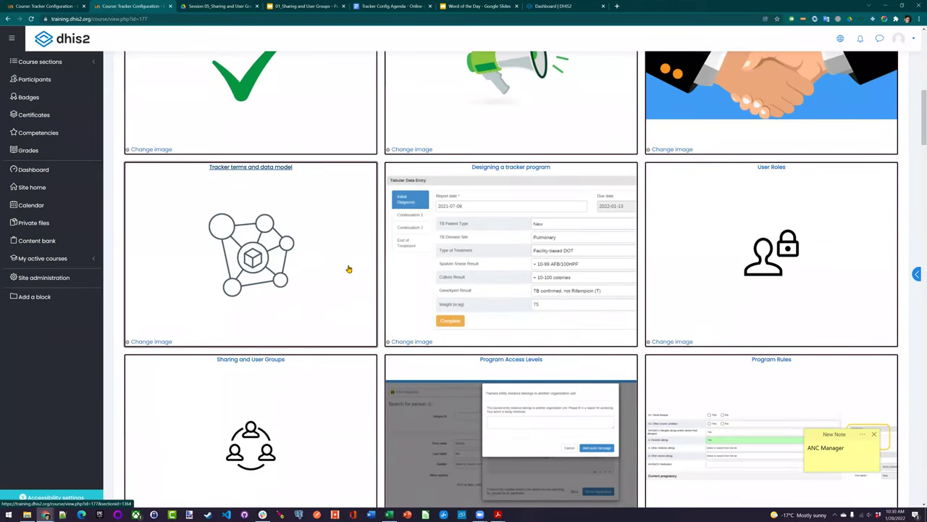
pyautogui.scroll(-1, 349, 269)
pyautogui.click(349, 269)
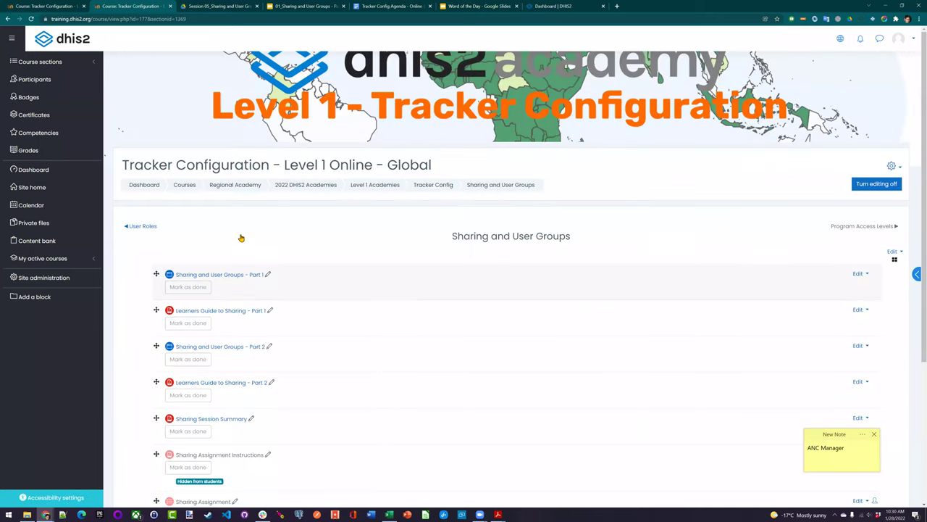
pyautogui.scroll(-1, 242, 239)
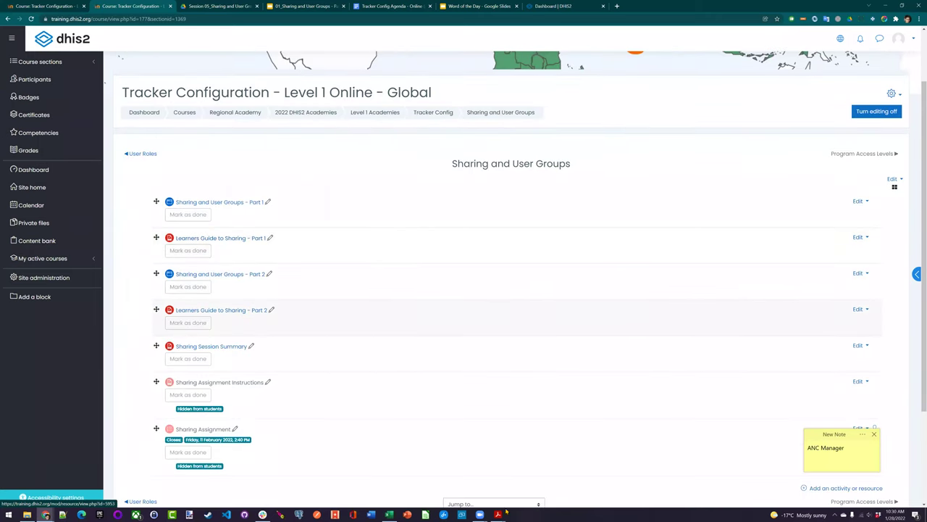
pyautogui.moveTo(498, 514)
pyautogui.click(600, 486)
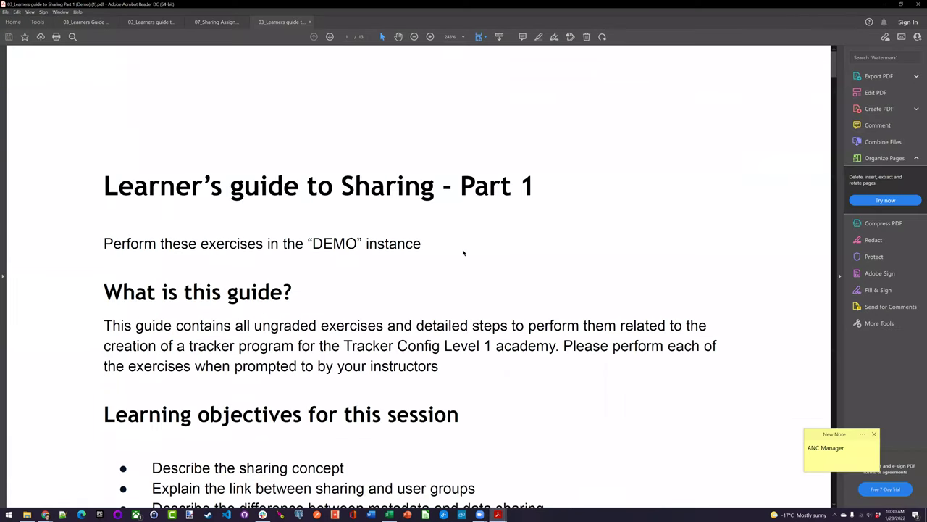
# Scroll the PDF to Exercise 1 Step 1's login instructions, then switch to the Tracker Capture browser
pyautogui.scroll(-5, 672, 258)
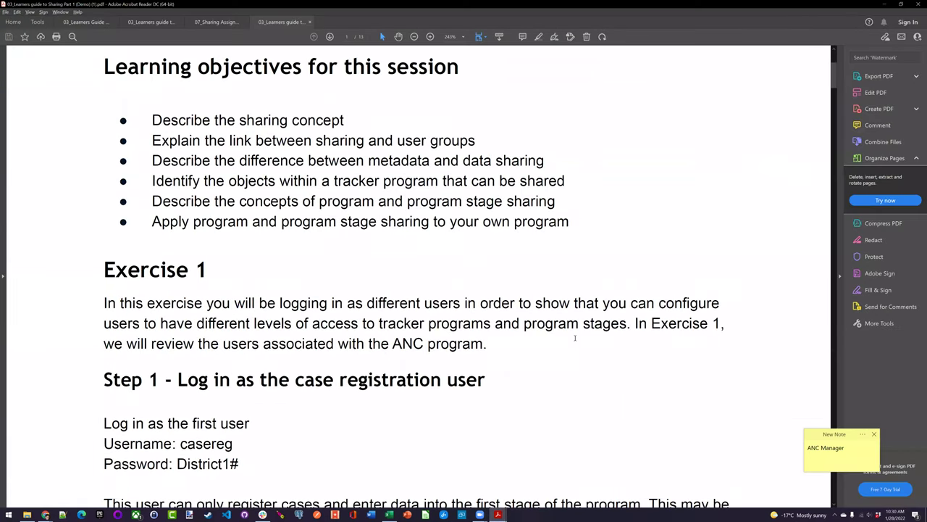
pyautogui.scroll(-1, 576, 338)
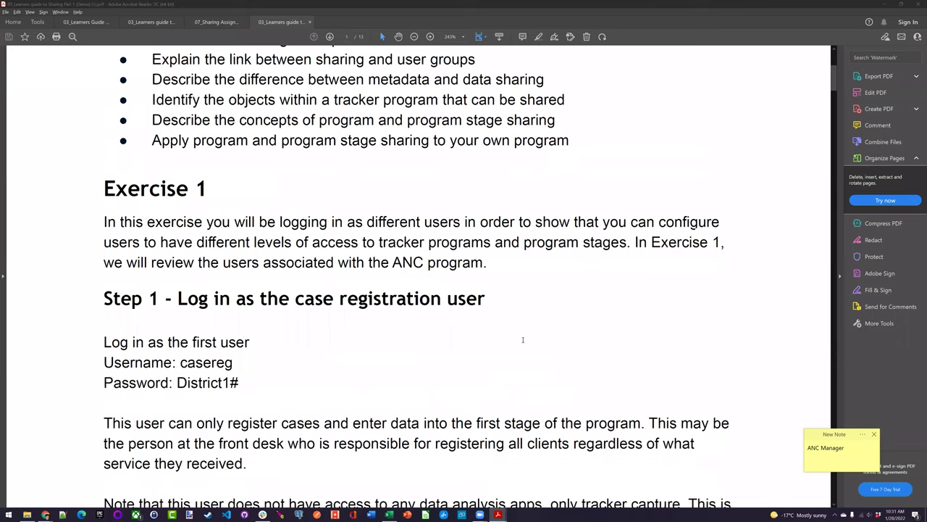
pyautogui.scroll(4, 522, 340)
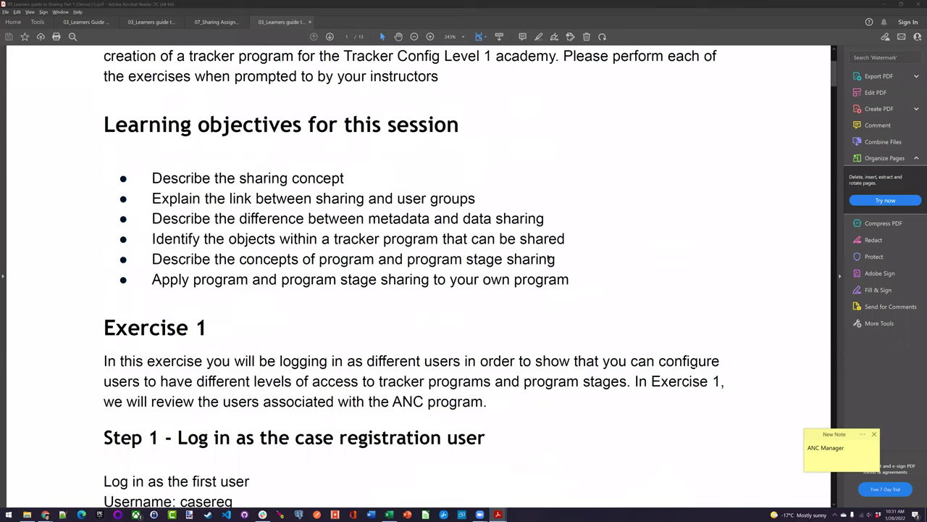
pyautogui.scroll(-5, 534, 242)
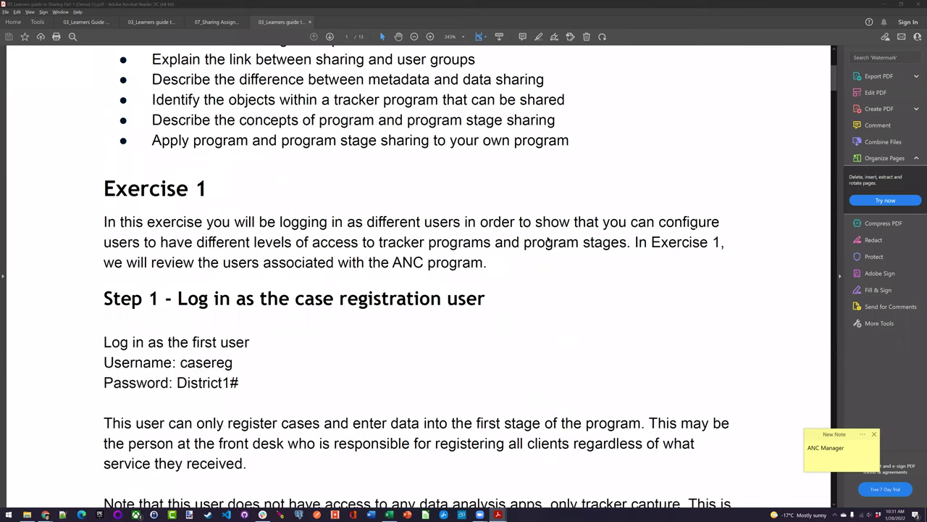
pyautogui.scroll(-3, 548, 240)
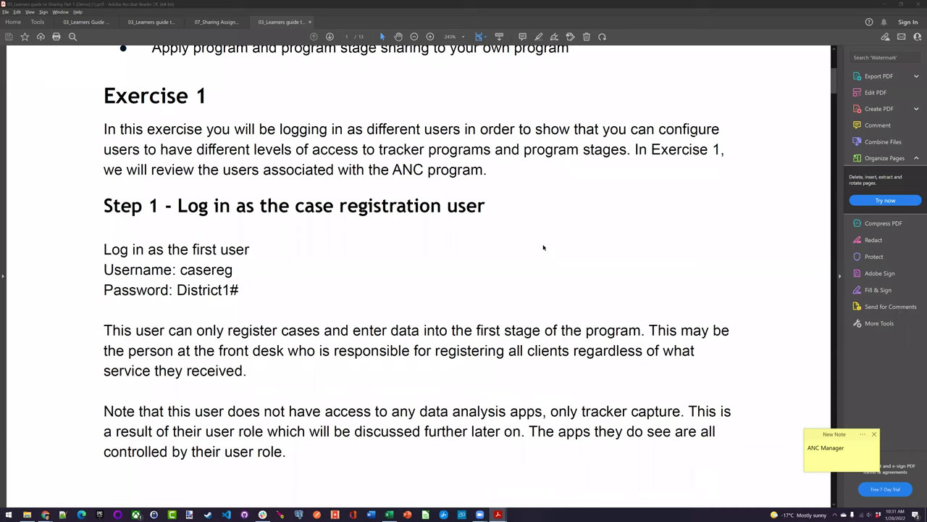
pyautogui.scroll(-1, 544, 248)
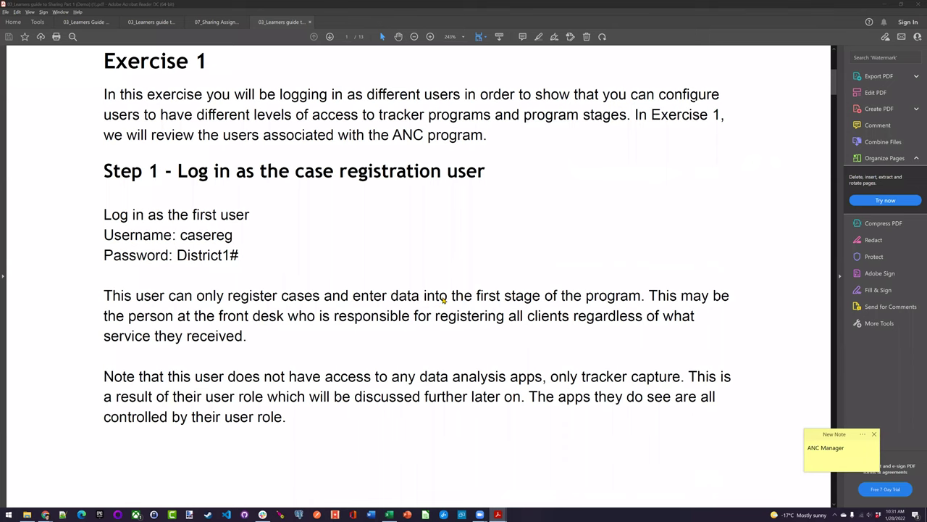
pyautogui.hotkey('alt', 'Tab')
pyautogui.press('Tab')
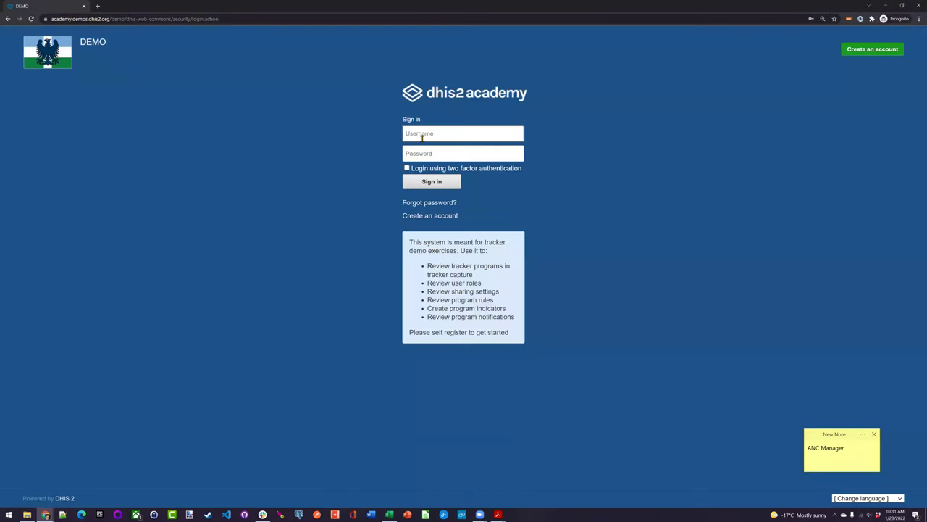
# Sign in with the case registration username and its password, then launch Browser Cache Cleaner
pyautogui.write('casereg')
pyautogui.press('Tab')
pyautogui.write('Distric')
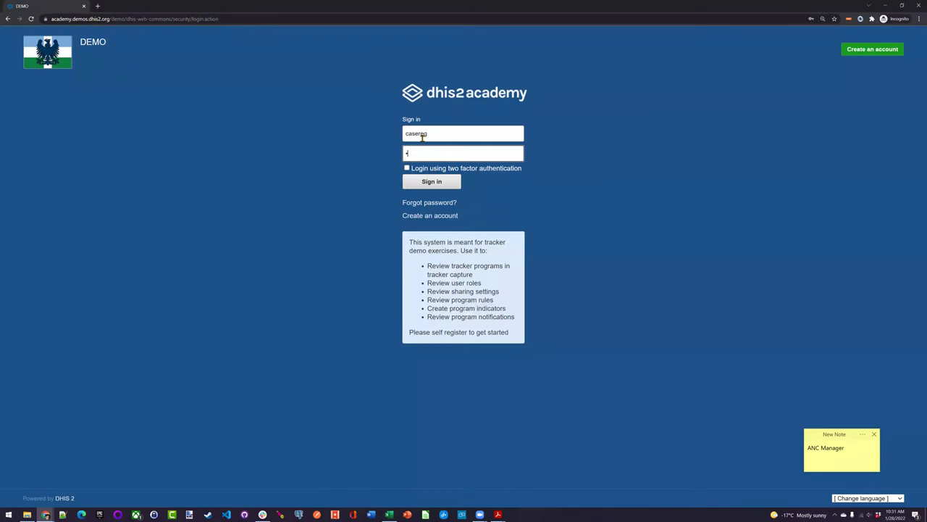
pyautogui.press('Return')
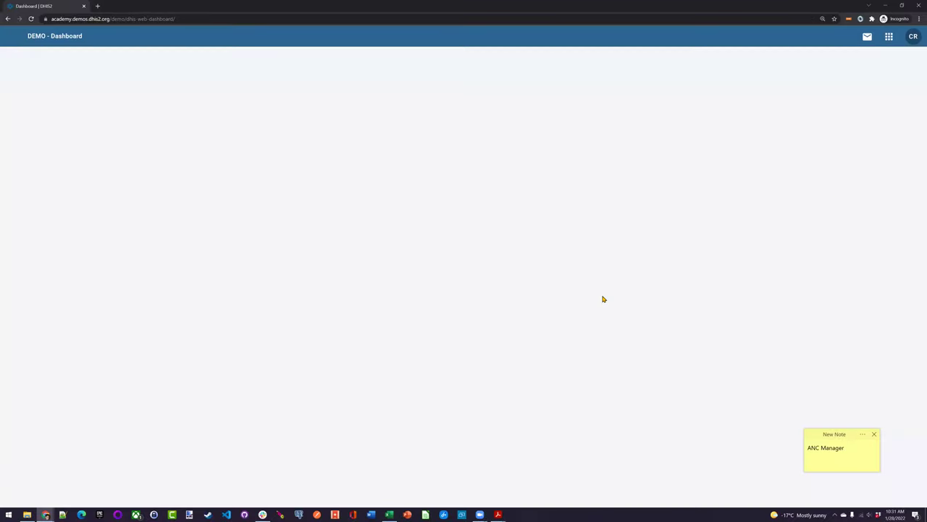
pyautogui.click(888, 38)
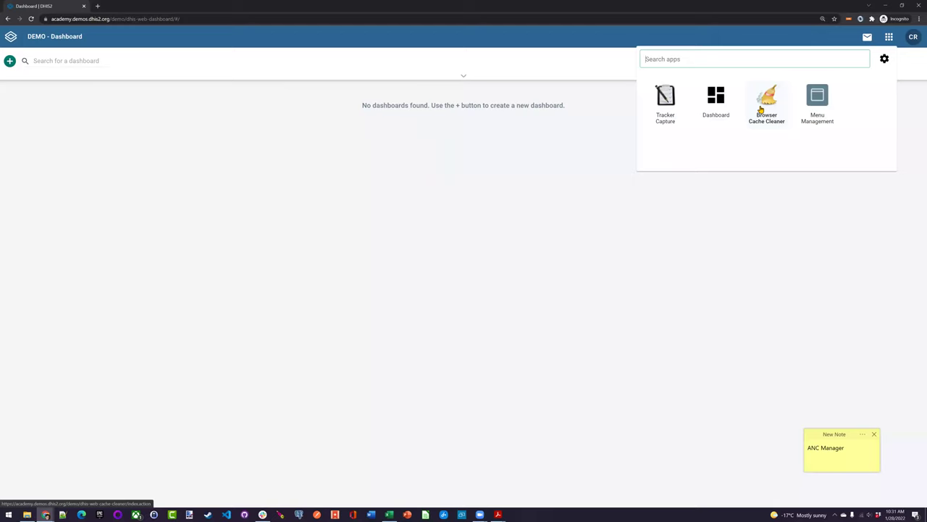
pyautogui.click(761, 109)
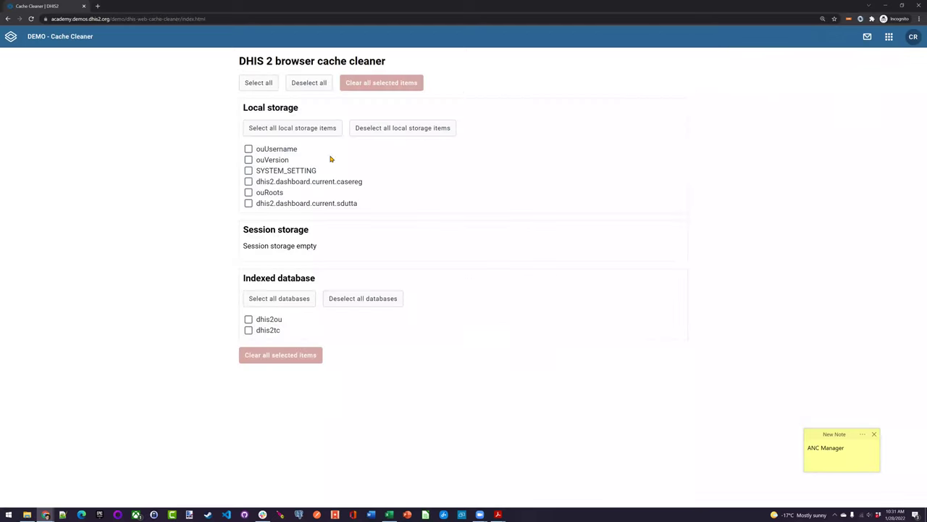
# Select and clear all cached storage items, then switch back to the guide PDF
pyautogui.click(262, 84)
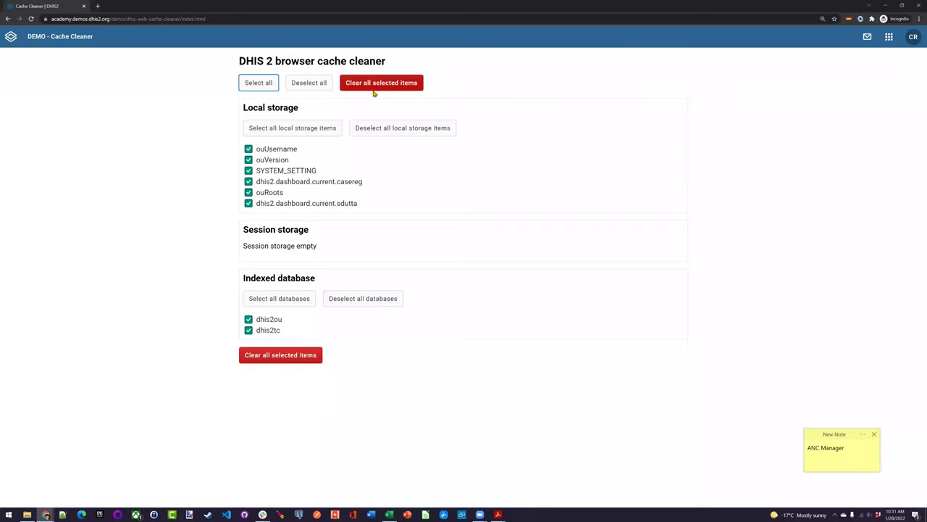
pyautogui.click(374, 85)
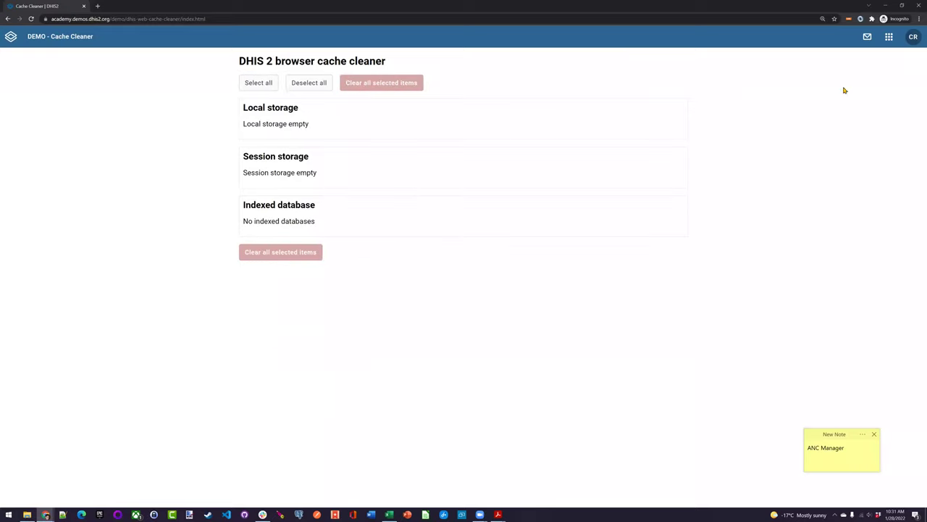
pyautogui.click(890, 38)
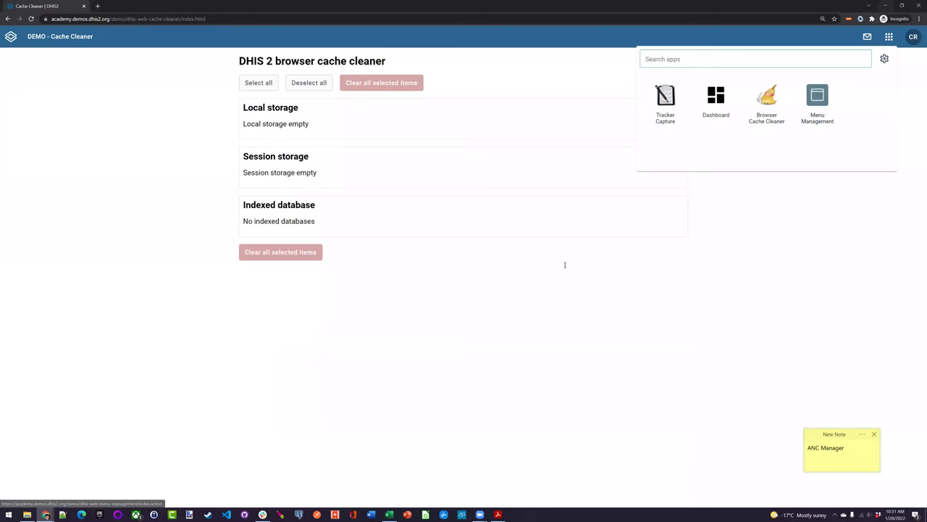
pyautogui.hotkey('alt', 'Tab')
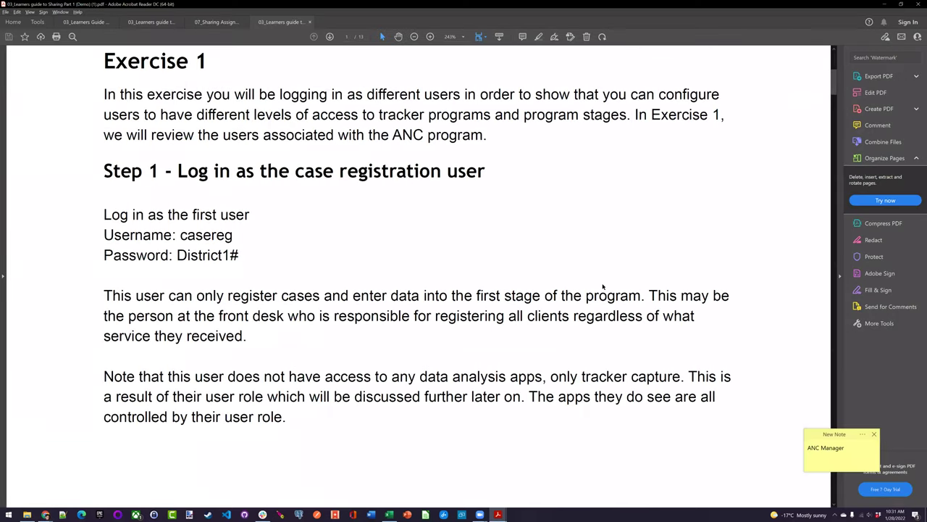
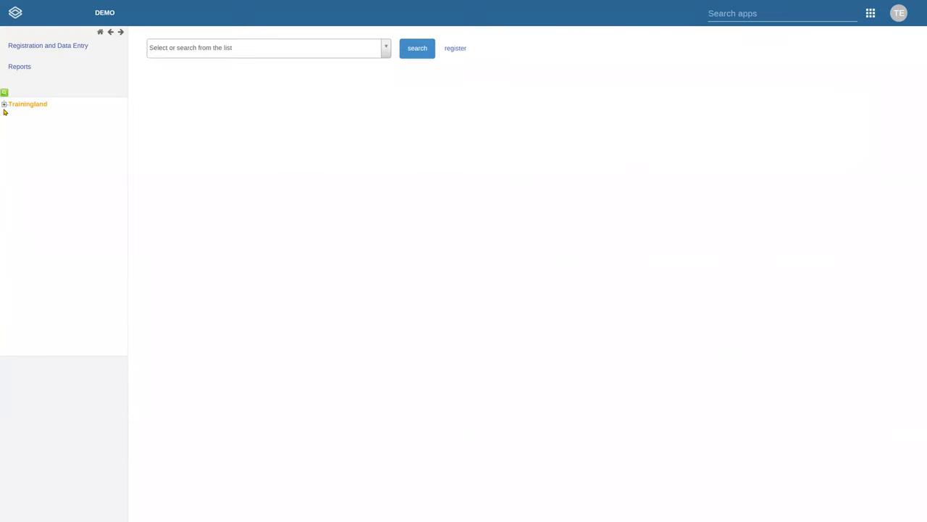
# Search 'distric' in the organisation unit tree and select Apple District Hospital
pyautogui.click(3, 105)
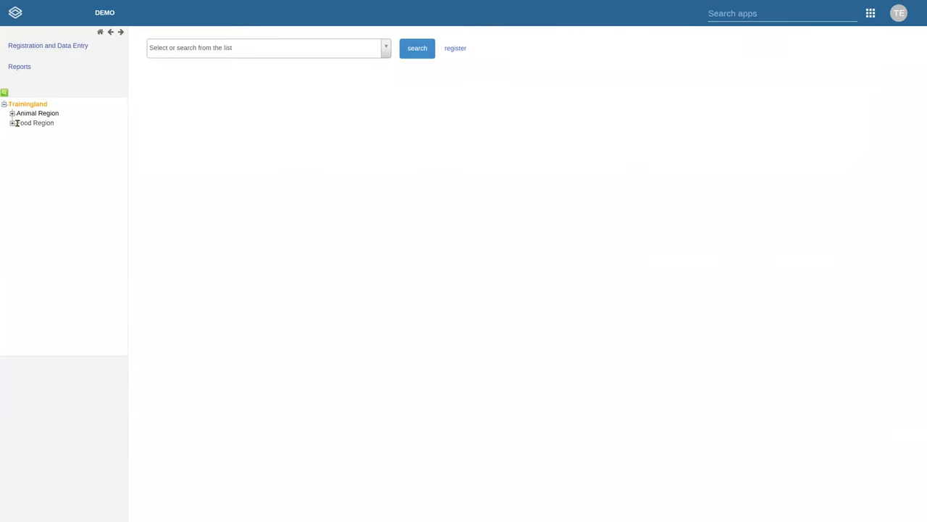
pyautogui.click(12, 114)
pyautogui.click(21, 134)
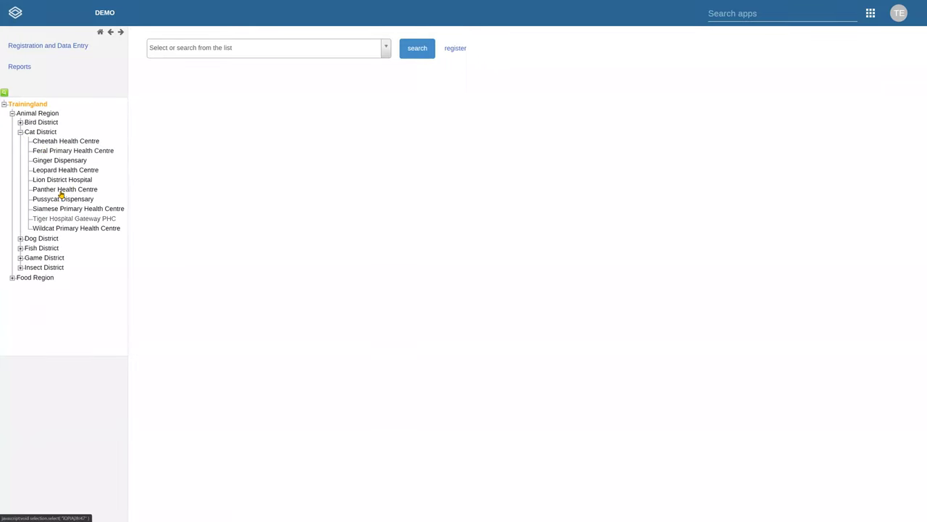
pyautogui.click(4, 93)
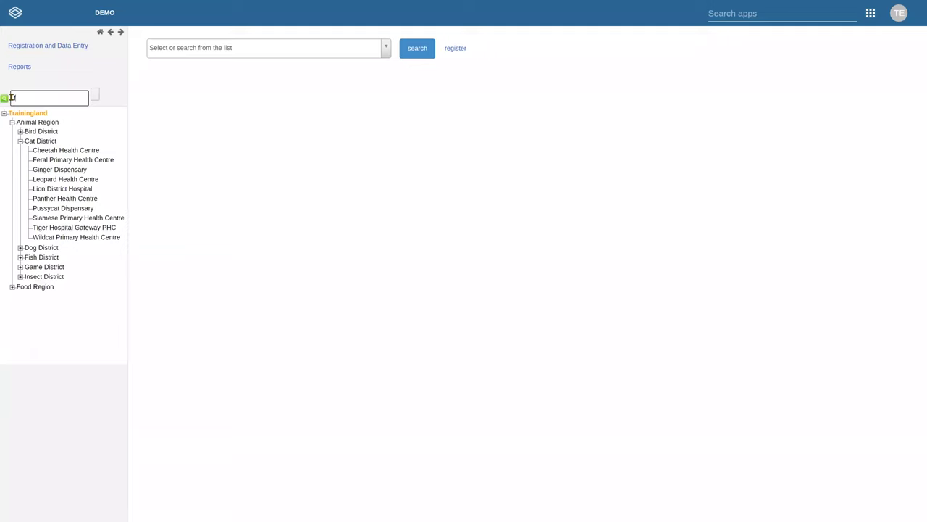
pyautogui.write('district')
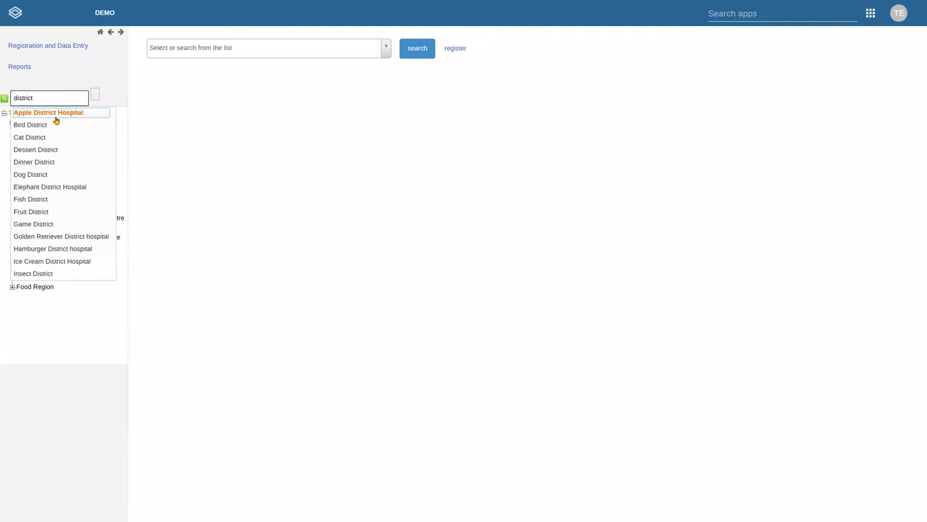
pyautogui.press('Return')
# Select the TB Treatment Card program and open the registration form
pyautogui.click(353, 54)
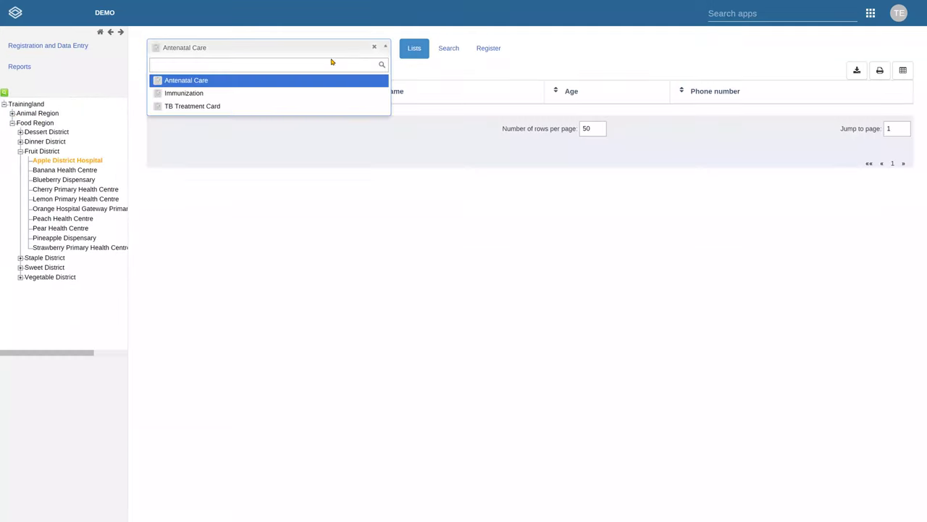
pyautogui.click(253, 108)
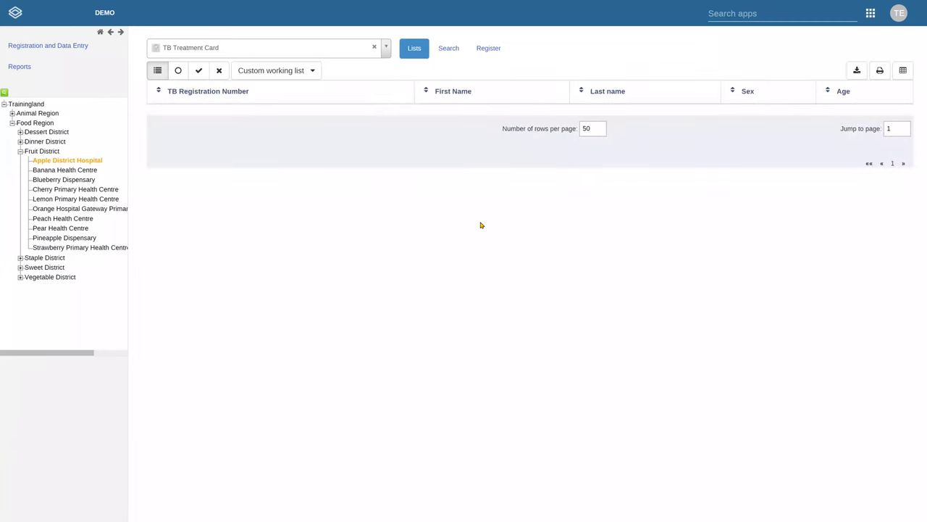
pyautogui.click(493, 50)
# Enter the patient's first and last name and set sex to Male
pyautogui.click(294, 203)
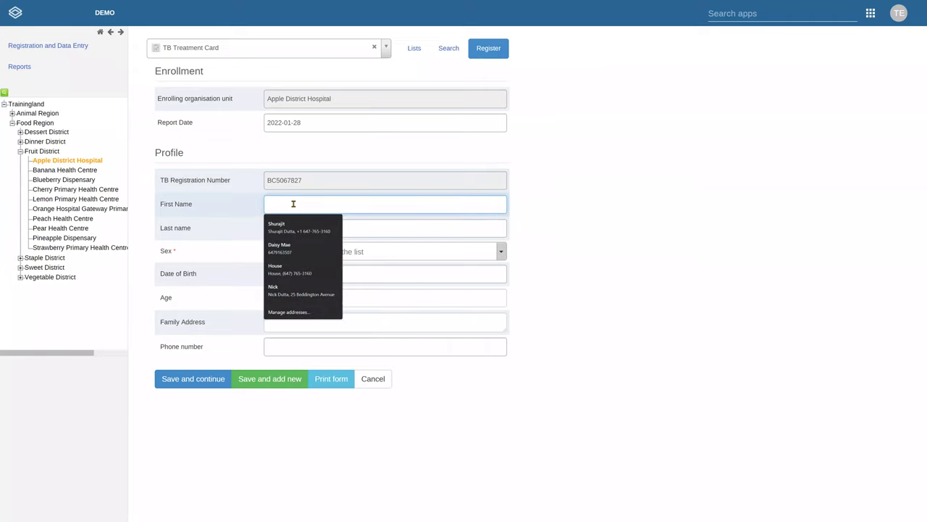
pyautogui.press('Tab')
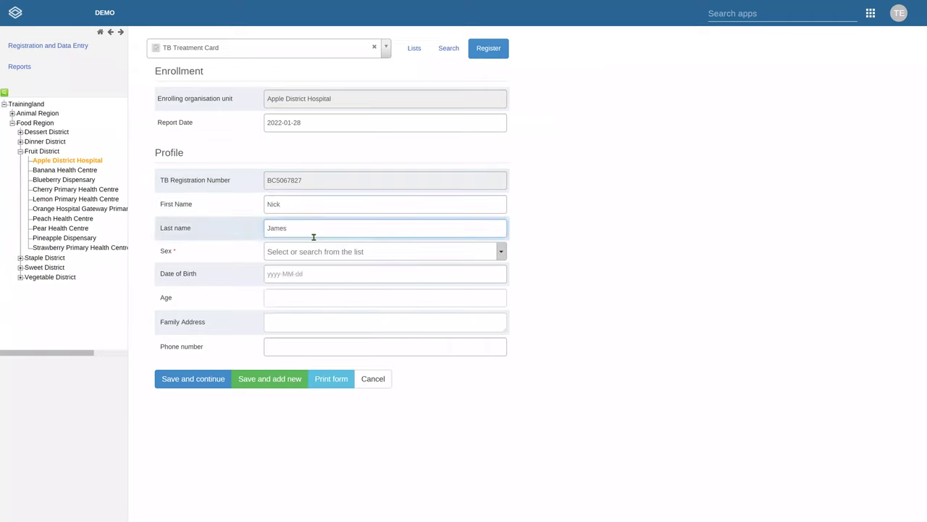
pyautogui.click(314, 251)
pyautogui.click(306, 313)
pyautogui.click(284, 280)
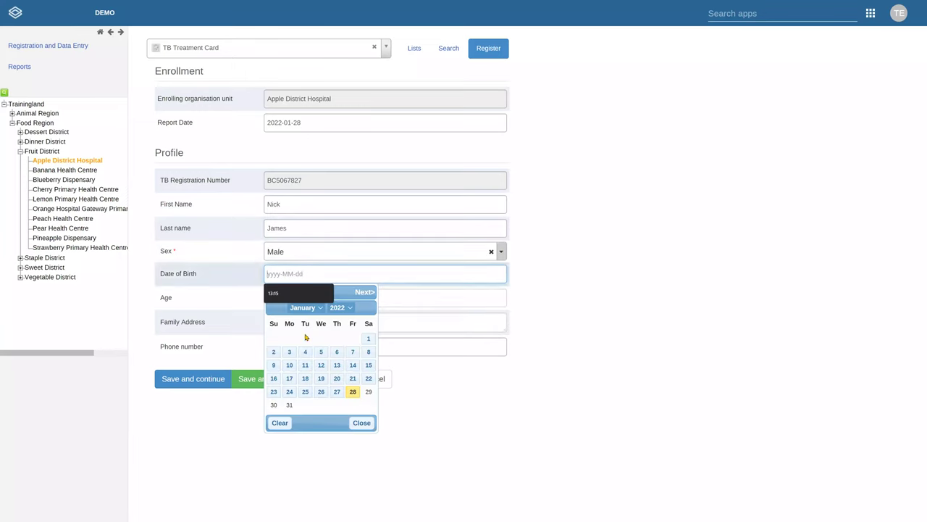
pyautogui.click(341, 308)
pyautogui.click(342, 374)
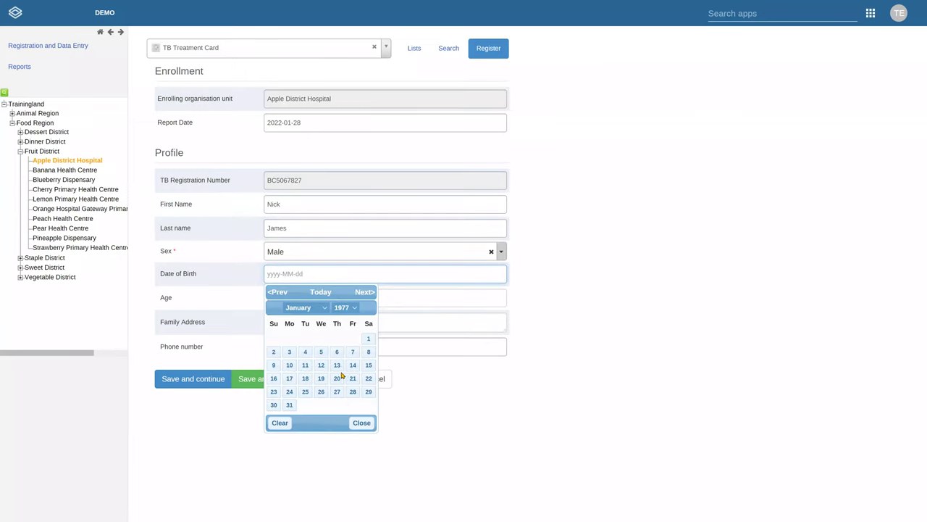
pyautogui.click(336, 364)
pyautogui.click(188, 383)
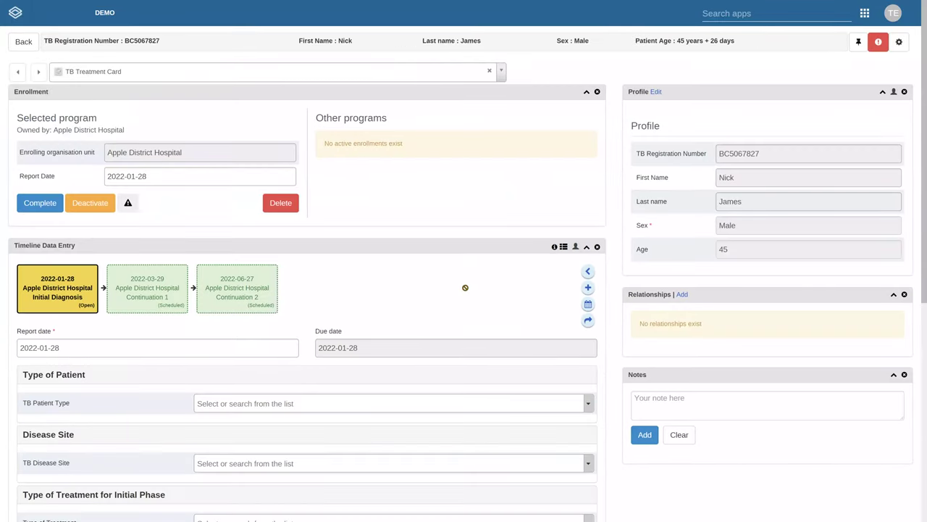
# Set TB Patient Type New, Disease Site Pulmonary, Treatment Facility-based DOT
pyautogui.scroll(-4, 453, 354)
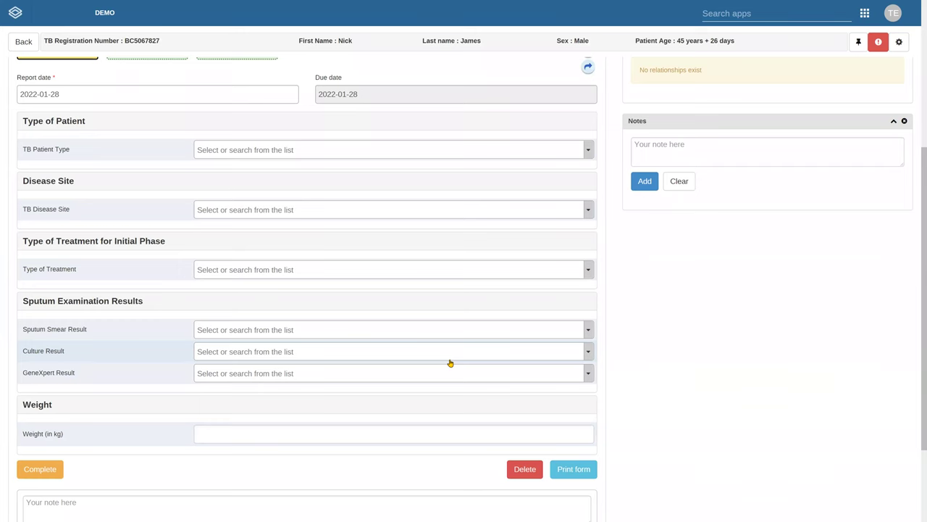
pyautogui.scroll(1, 450, 363)
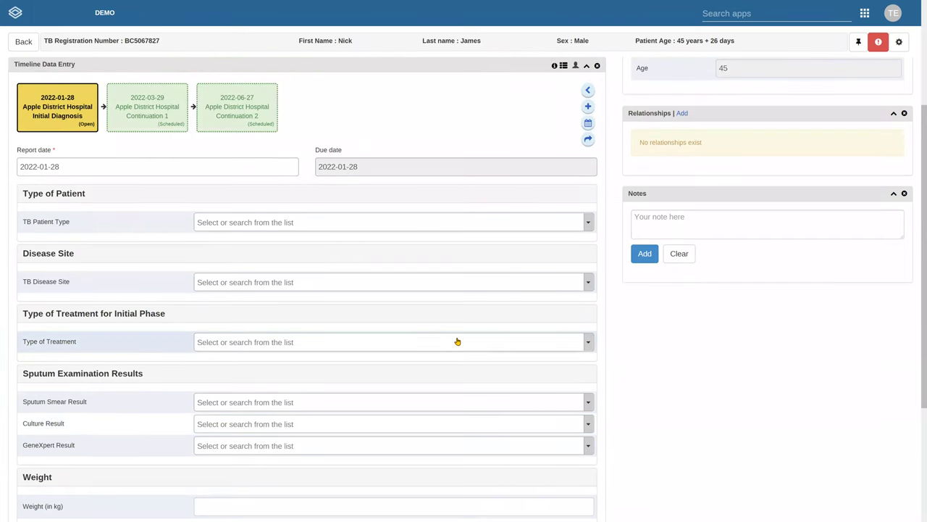
pyautogui.click(392, 218)
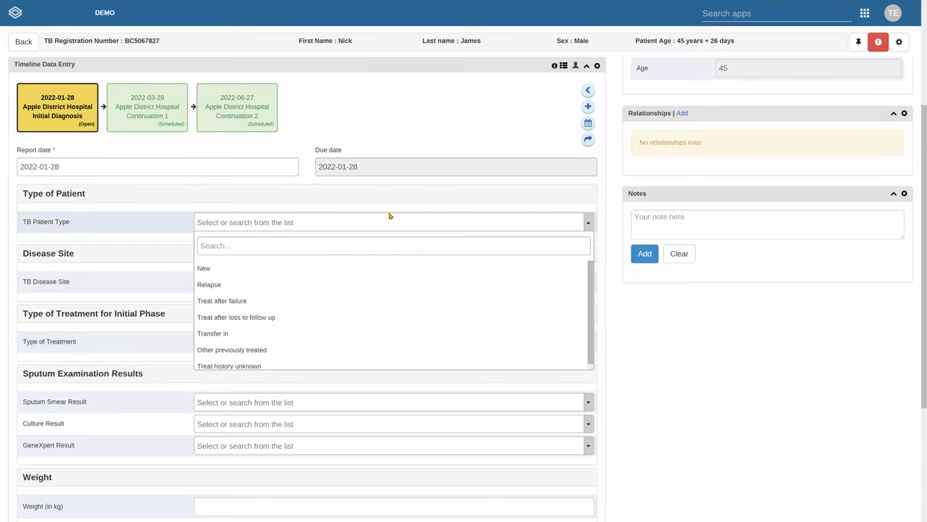
pyautogui.click(270, 269)
pyautogui.click(273, 290)
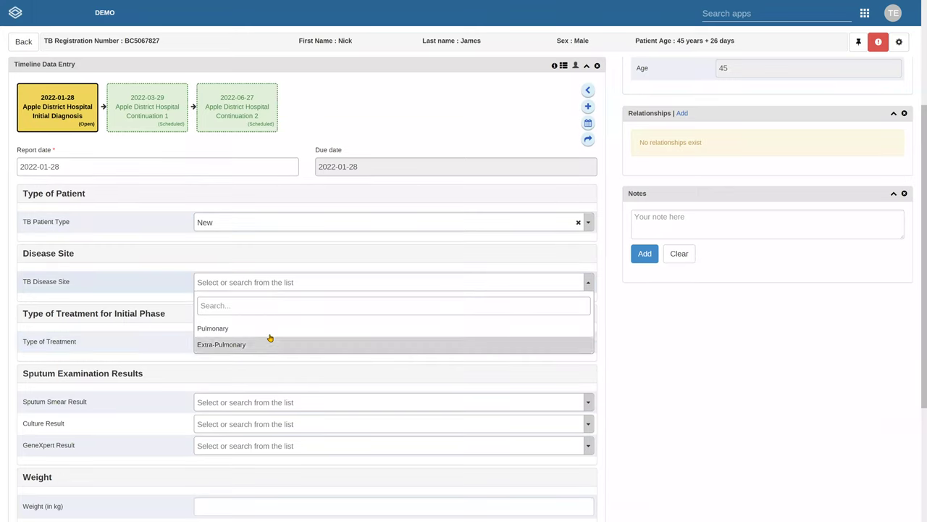
pyautogui.click(268, 328)
pyautogui.click(253, 345)
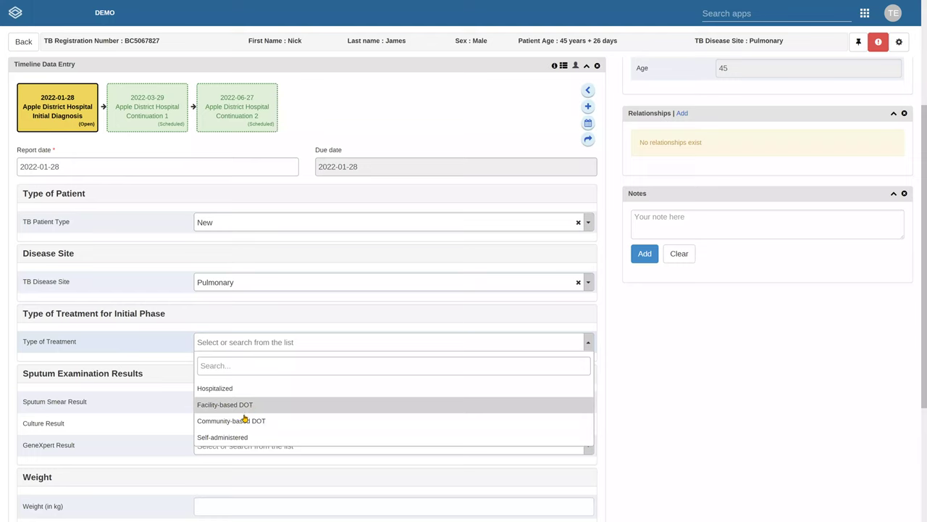
pyautogui.click(247, 405)
# Record Sputum Smear Result 1-9/100HPF and Culture Result <10 colonies
pyautogui.click(244, 406)
pyautogui.click(234, 465)
pyautogui.click(235, 426)
pyautogui.click(224, 490)
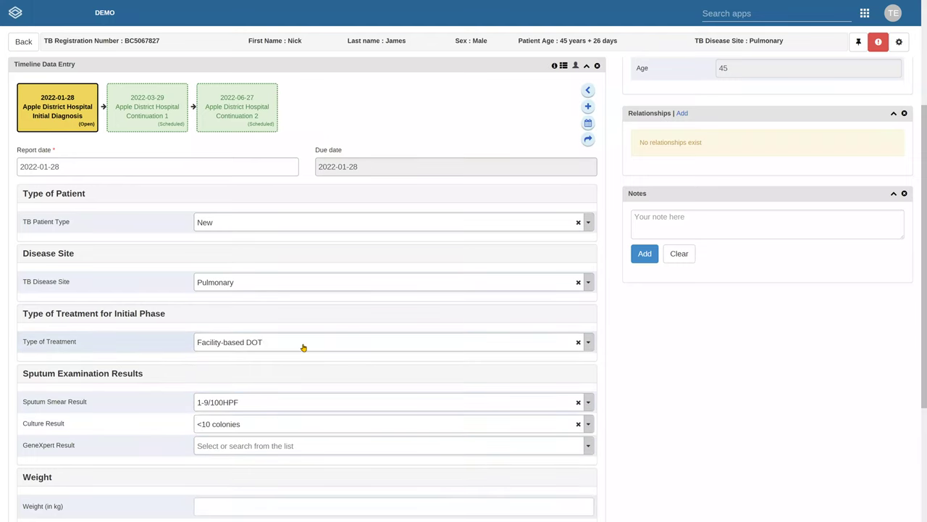
# Check the Continuation 1 event, then return to the Initial Diagnosis event
pyautogui.scroll(2, 300, 352)
pyautogui.click(171, 264)
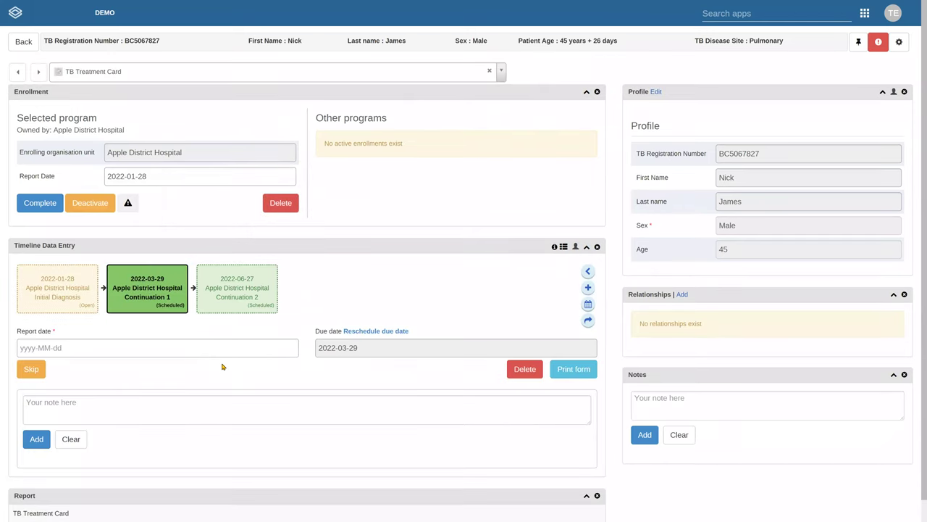
pyautogui.click(72, 301)
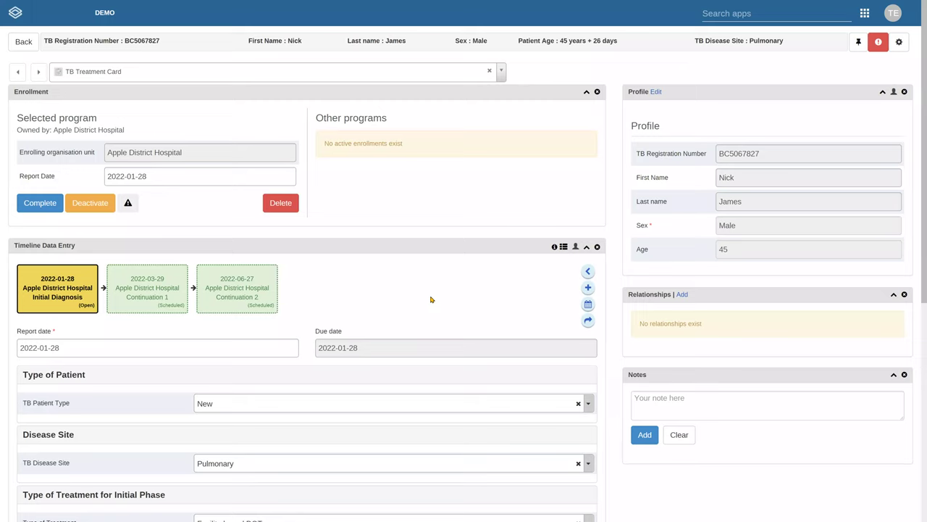
pyautogui.click(895, 10)
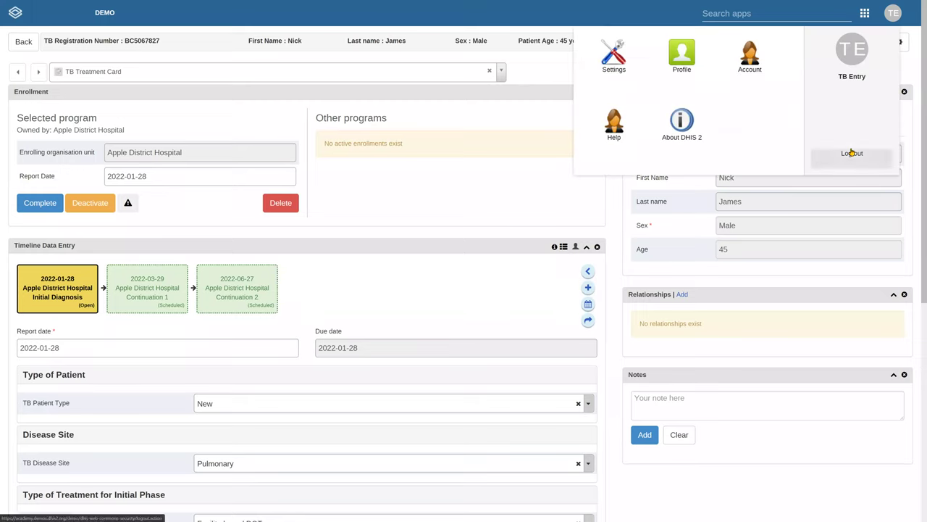
# Log out and sign back in as the tb_analysis user with its password
pyautogui.click(852, 152)
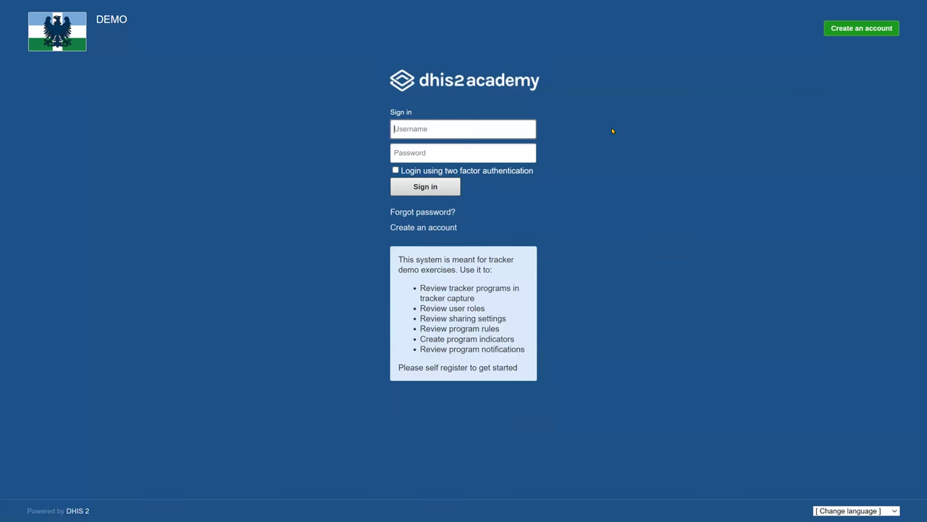
pyautogui.press('Tab')
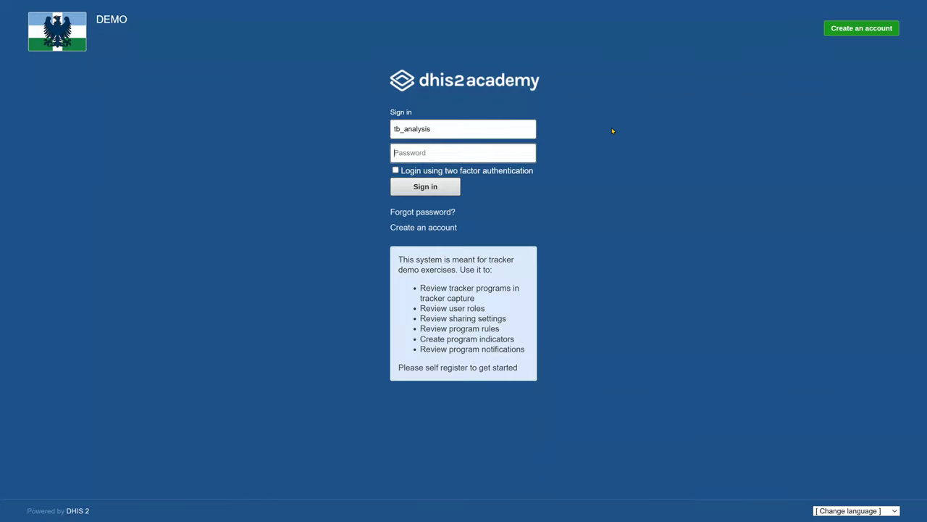
pyautogui.press('Return')
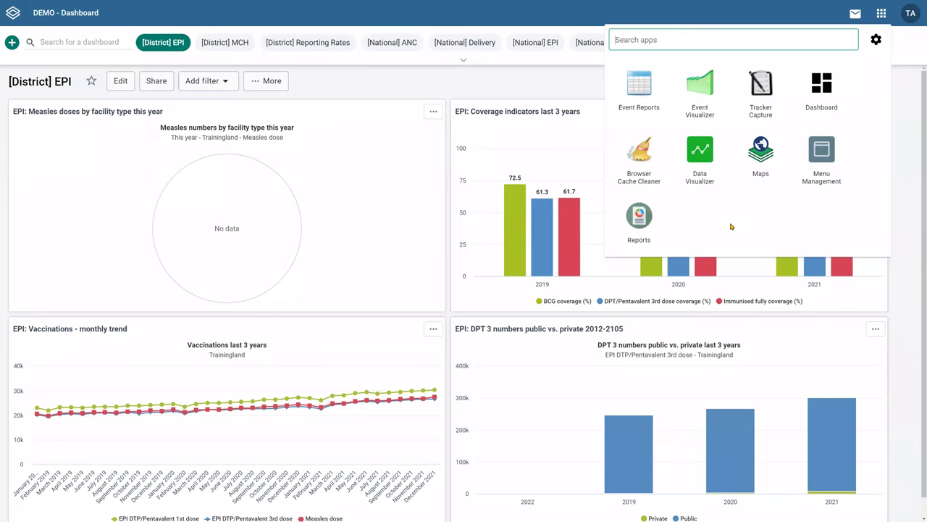
# Open Tracker Capture and select Parrot District Hospital under Bird District
pyautogui.click(762, 89)
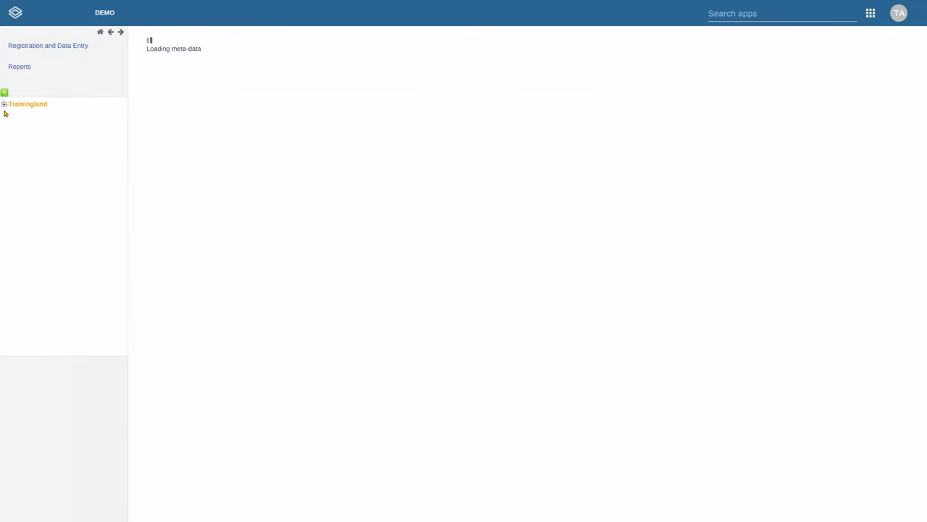
pyautogui.click(4, 104)
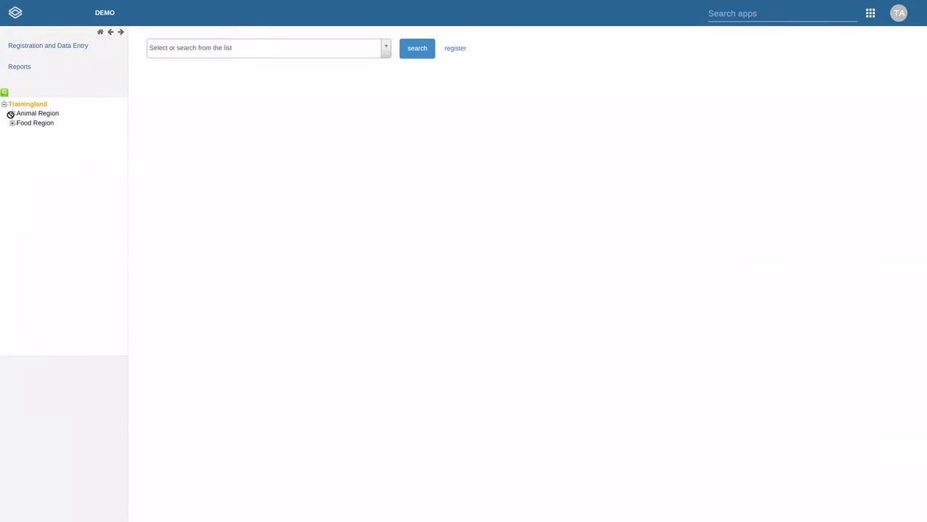
pyautogui.click(12, 113)
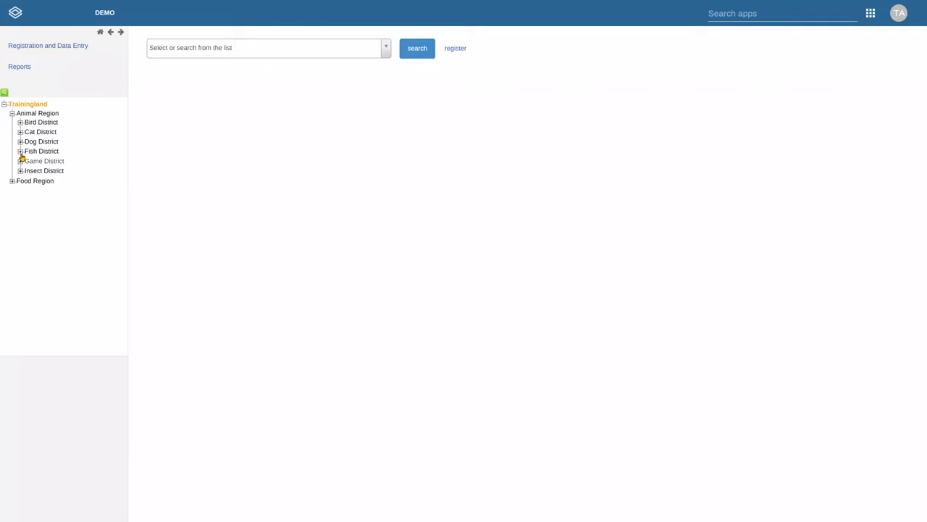
pyautogui.click(20, 121)
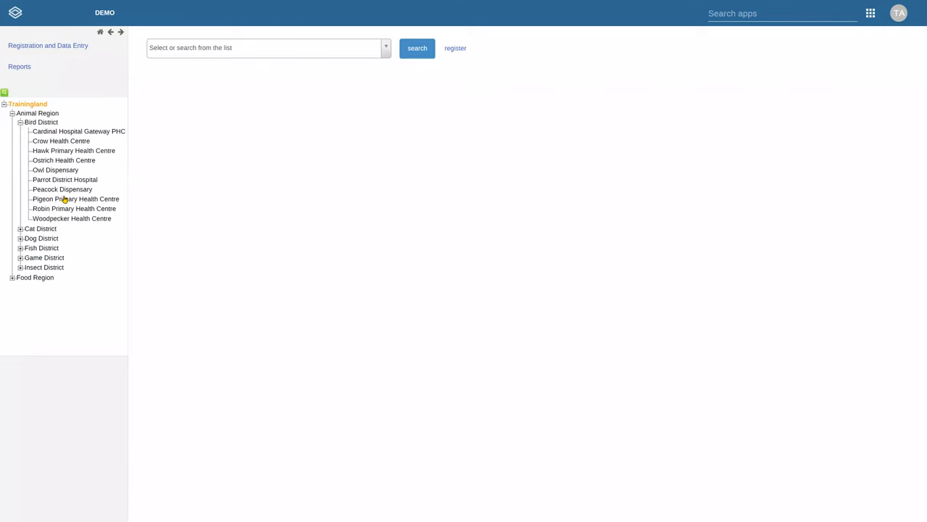
pyautogui.click(64, 180)
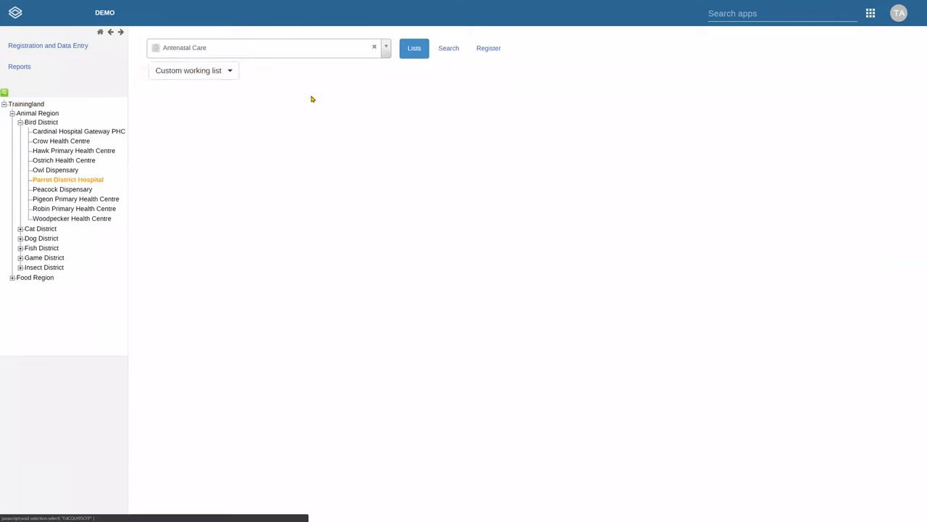
# Select TB Treatment Card, open a patient's record, then log out
pyautogui.click(287, 50)
pyautogui.click(218, 106)
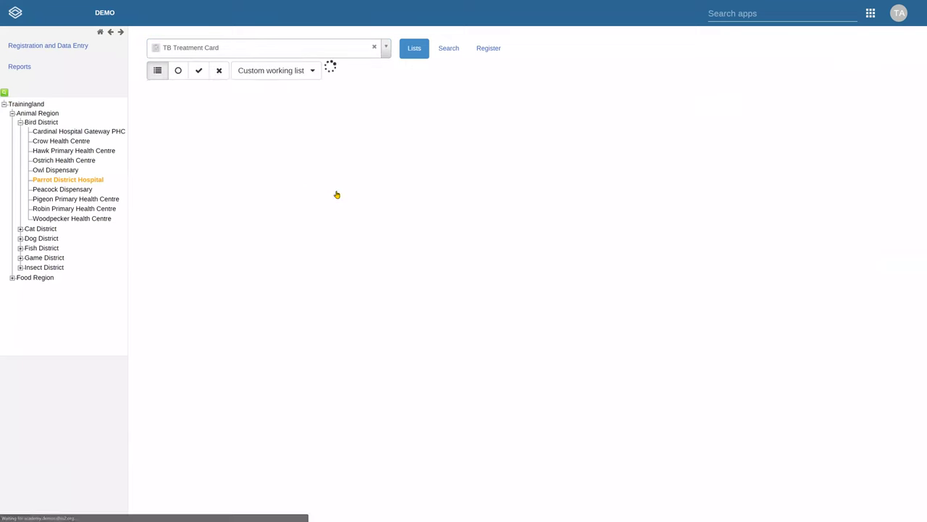
pyautogui.click(398, 273)
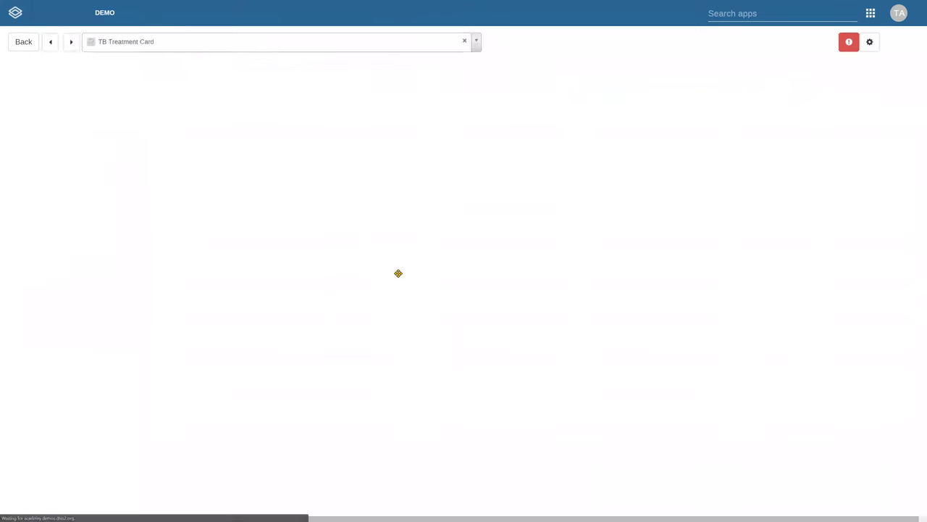
pyautogui.scroll(-2, 487, 189)
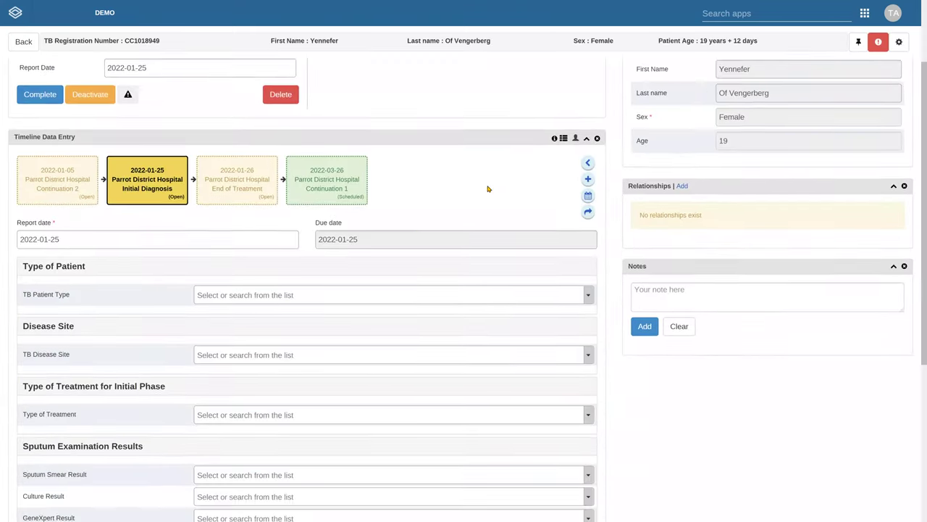
pyautogui.scroll(2, 429, 221)
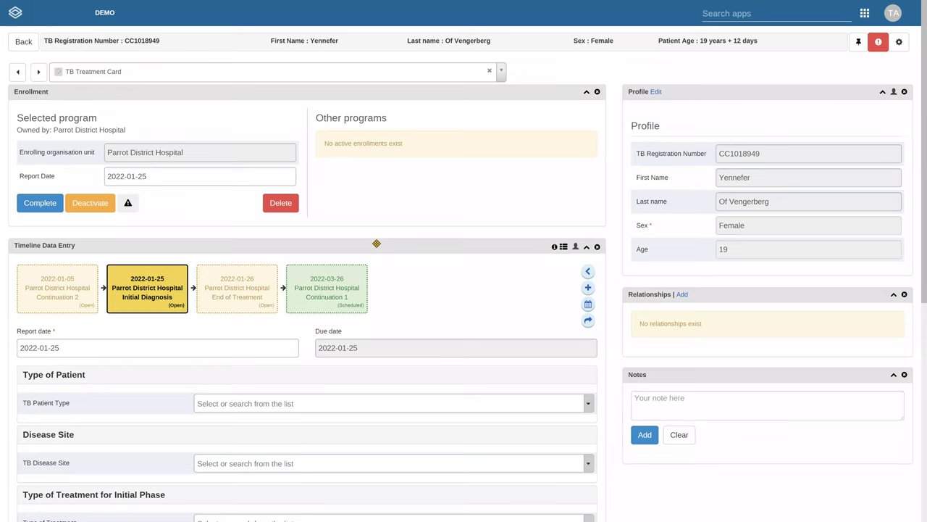
pyautogui.moveTo(893, 13)
pyautogui.click(853, 154)
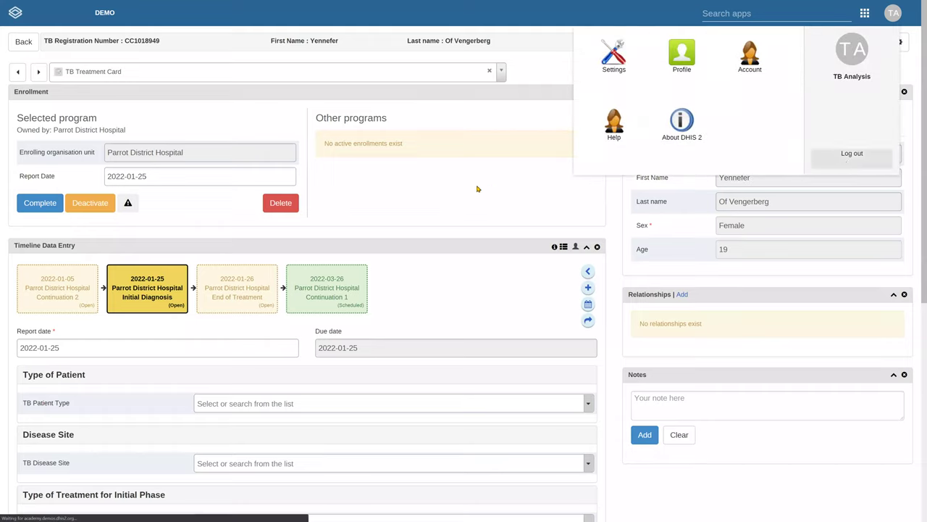
# Sign in as tb_admin with its password and open the Maintenance app
pyautogui.write('tb_admin')
pyautogui.press('Tab')
pyautogui.write('**********')
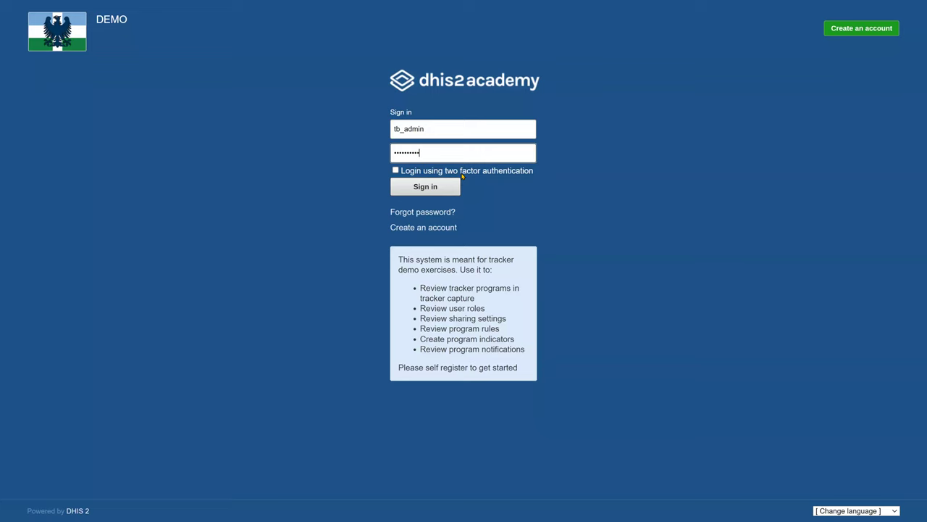
pyautogui.press('Return')
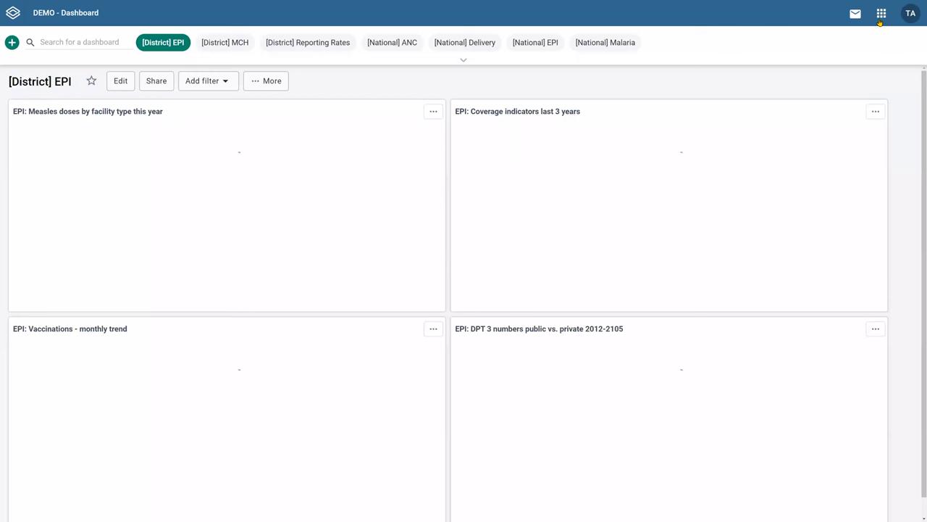
pyautogui.click(880, 18)
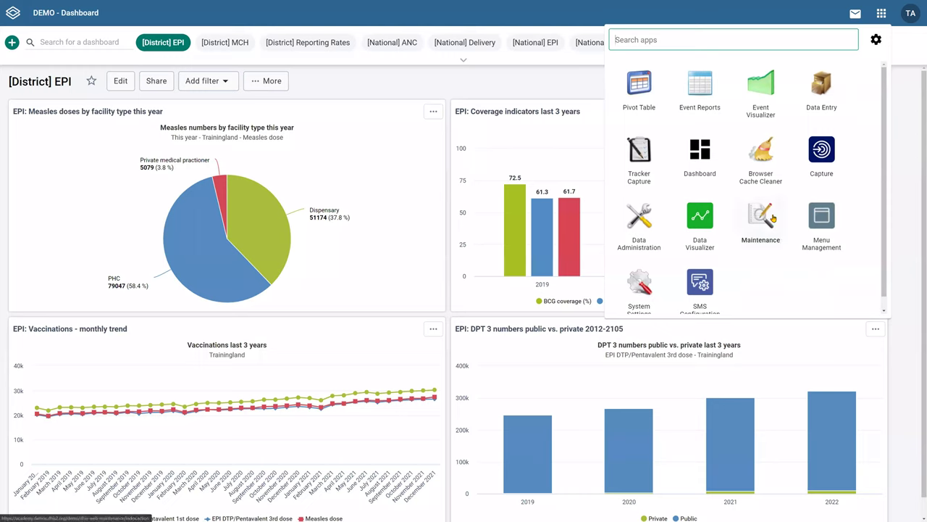
pyautogui.click(757, 238)
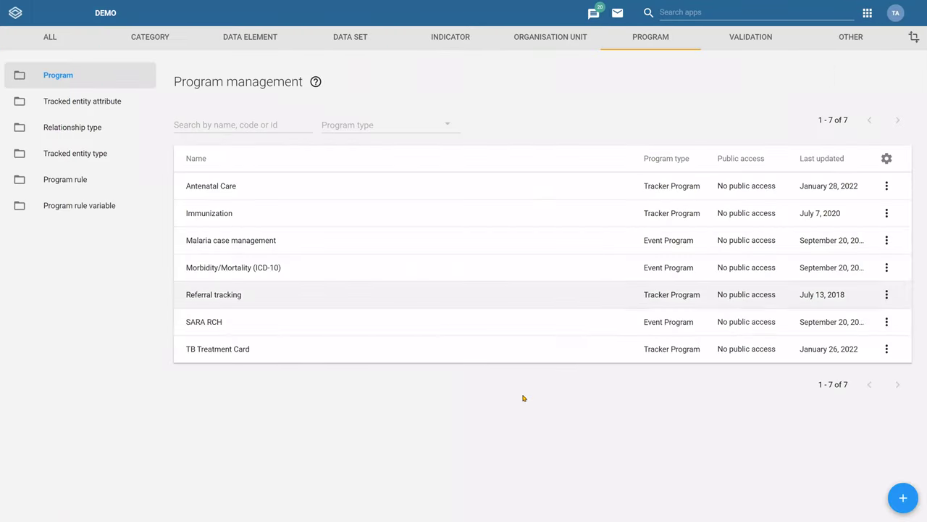
pyautogui.click(761, 355)
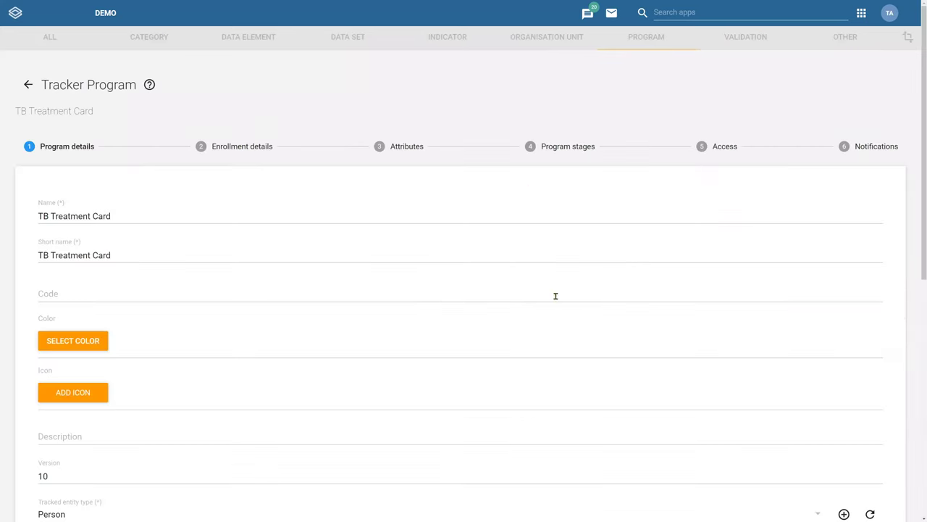
pyautogui.scroll(-6, 557, 290)
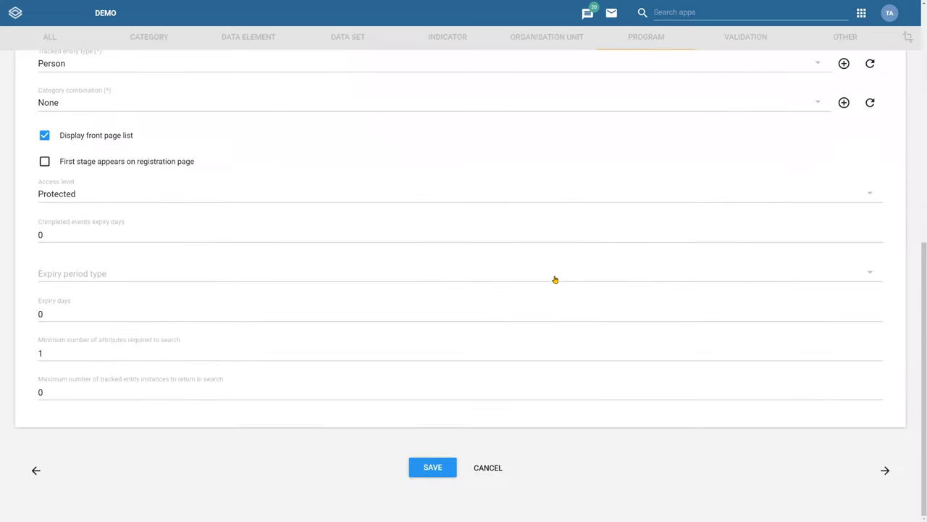
pyautogui.scroll(7, 554, 277)
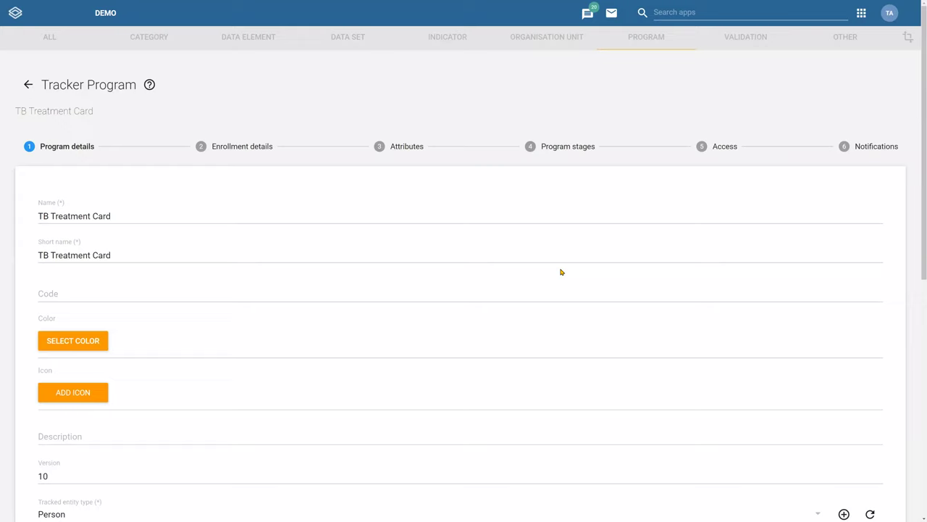
pyautogui.click(35, 86)
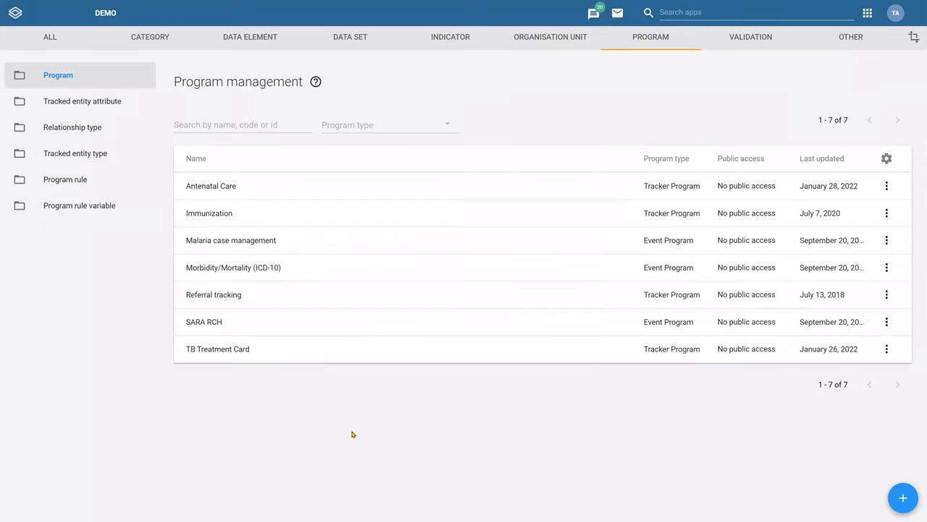
# Try renaming the TB Treatment Card program to 'TB Treatment Chart' and saving
pyautogui.click(333, 358)
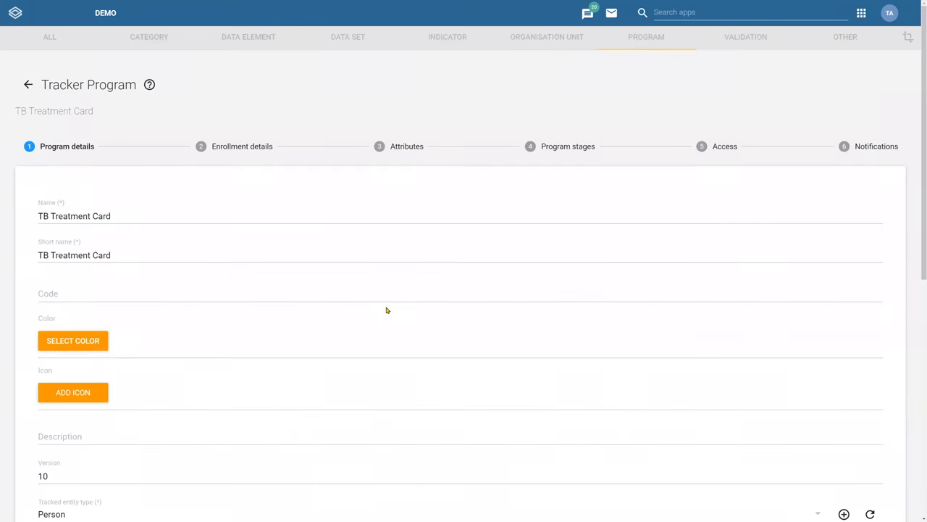
pyautogui.click(135, 218)
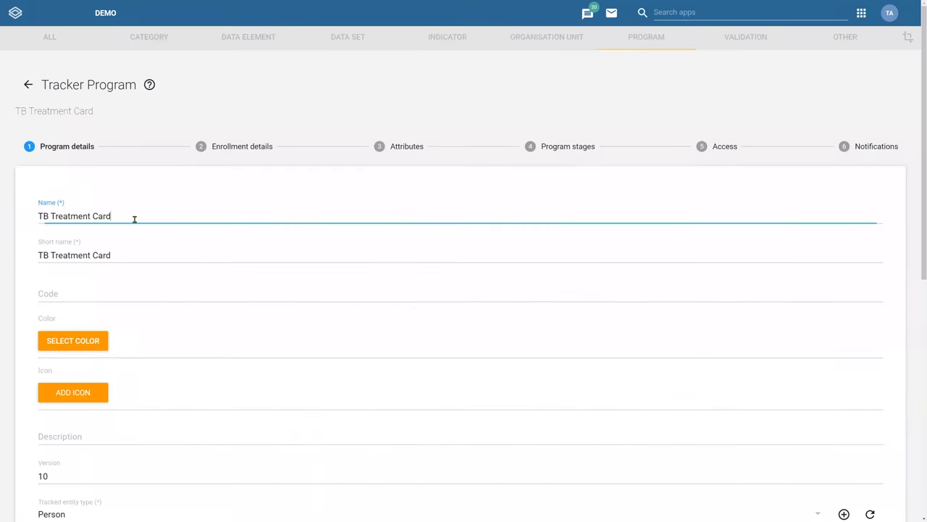
pyautogui.doubleClick(102, 216)
pyautogui.write('Chart')
pyautogui.scroll(-6, 341, 263)
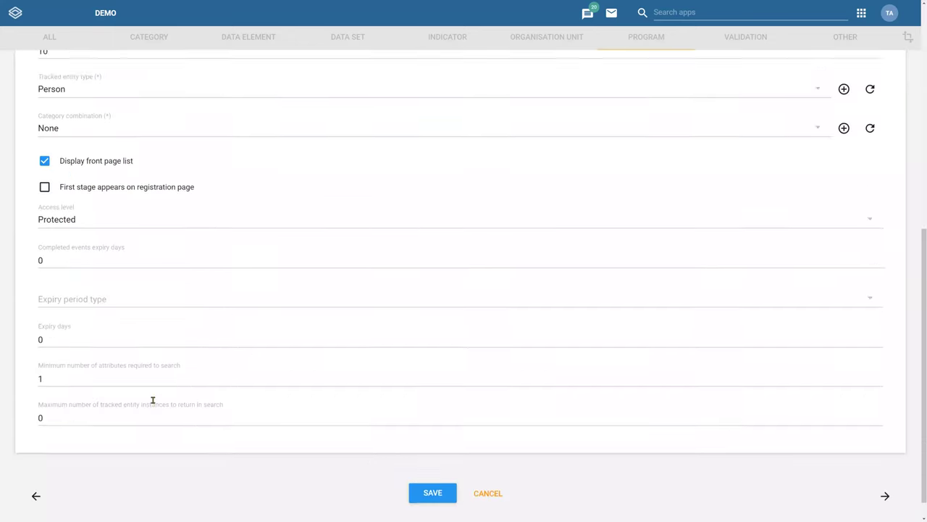
pyautogui.click(422, 467)
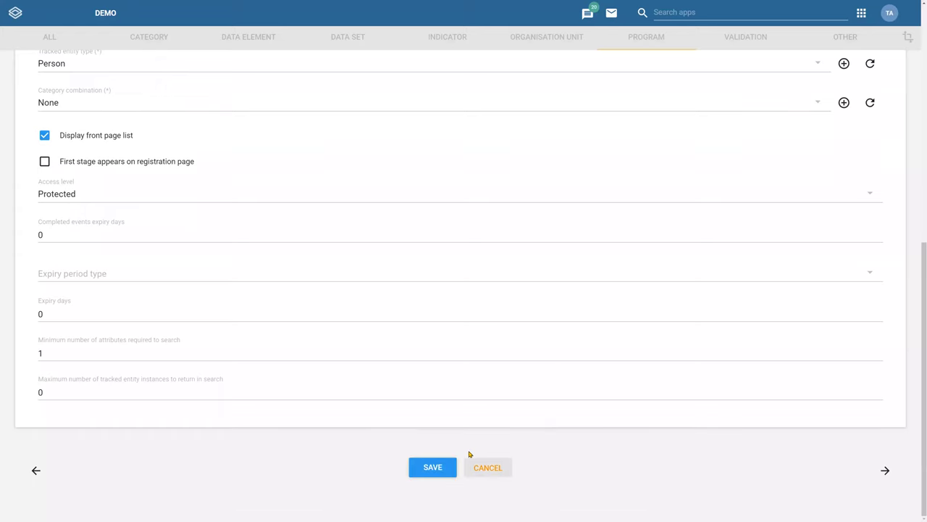
# Restore the name to 'TB Treatment Card' and open the Continuation 2 program stage
pyautogui.scroll(5, 337, 251)
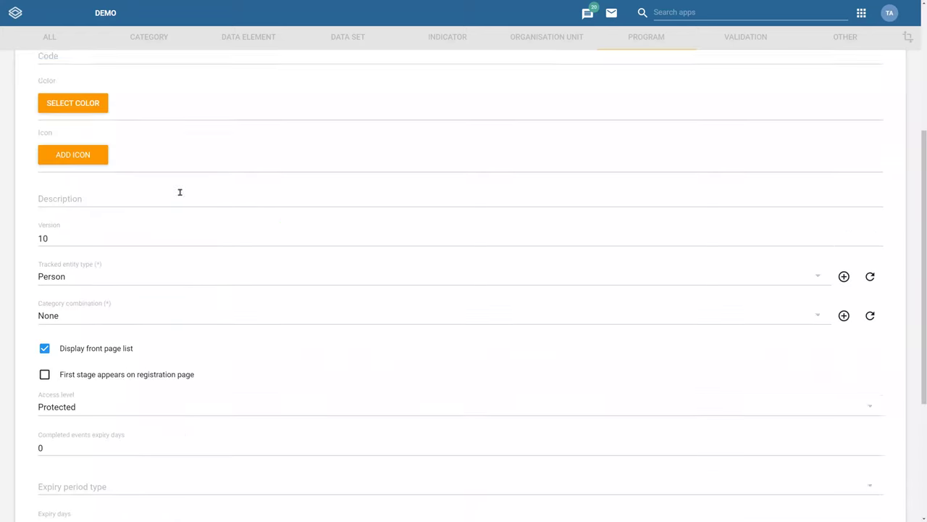
pyautogui.doubleClick(108, 128)
pyautogui.write('C')
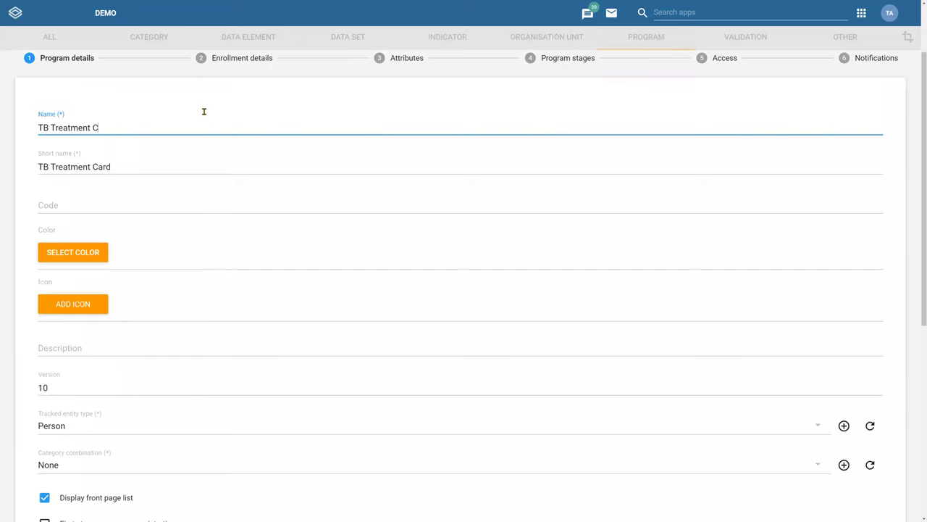
pyautogui.write('ard')
pyautogui.click(552, 60)
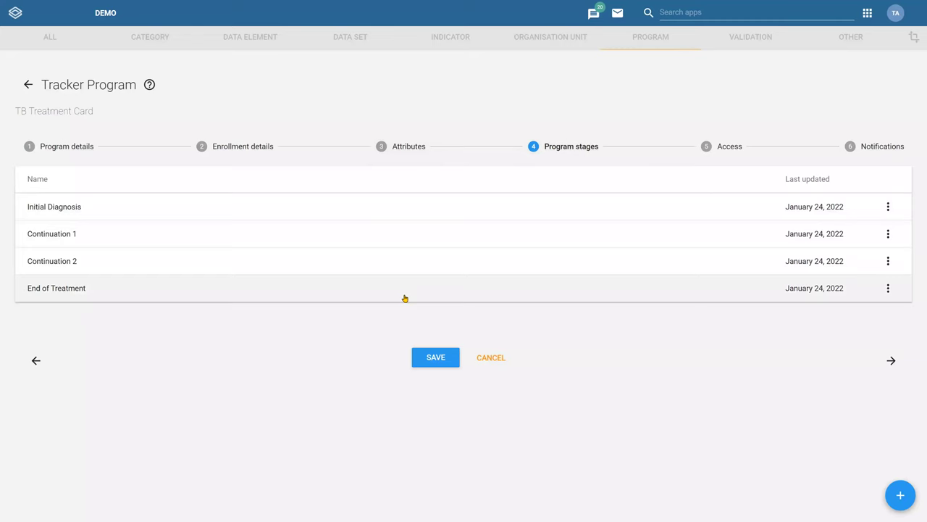
pyautogui.click(482, 260)
pyautogui.scroll(-8, 439, 256)
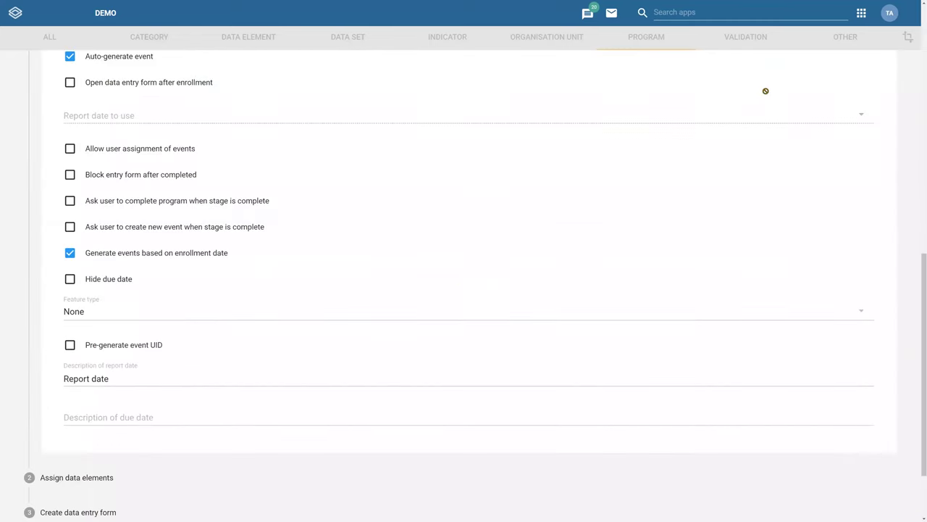
pyautogui.click(892, 16)
# Log out, sign in as tb_entry, and review which apps it can open
pyautogui.click(863, 159)
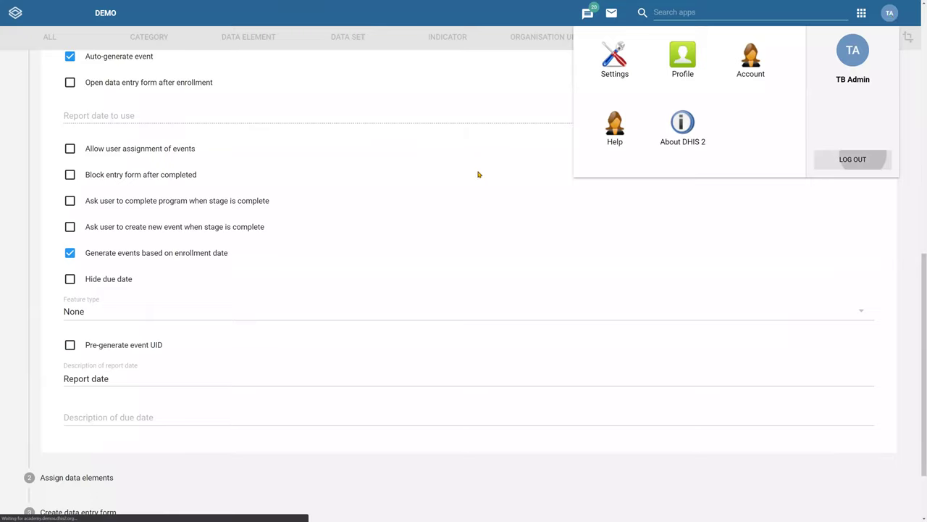
pyautogui.press('Tab')
pyautogui.press('Return')
pyautogui.click(881, 13)
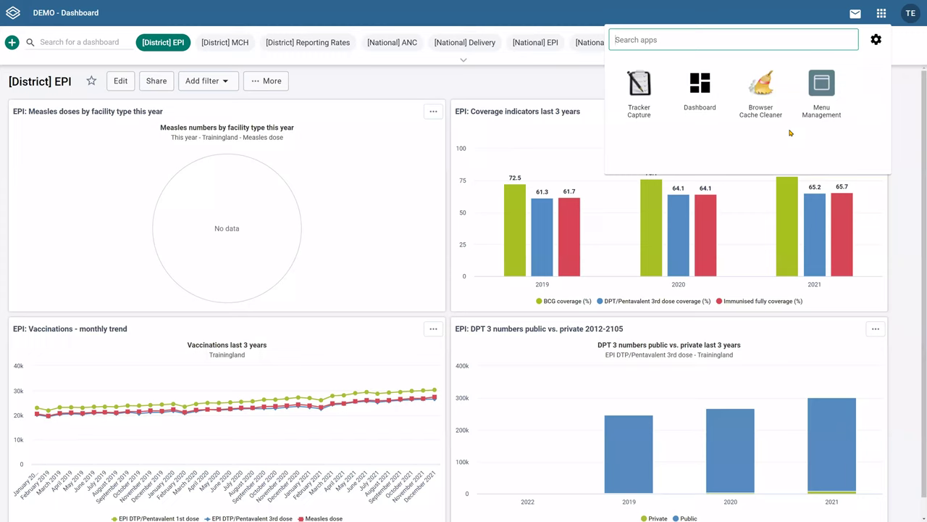
pyautogui.click(547, 84)
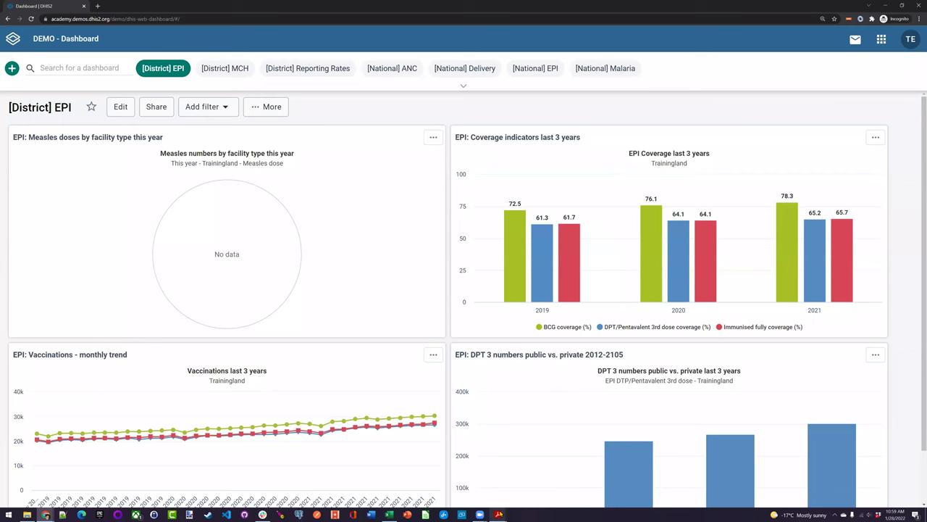
# Bring up the learner's guide PDF and scroll to Exercise 2, Step 4
pyautogui.moveTo(499, 514)
pyautogui.click(692, 481)
pyautogui.scroll(-2, 835, 258)
pyautogui.scroll(-15, 834, 258)
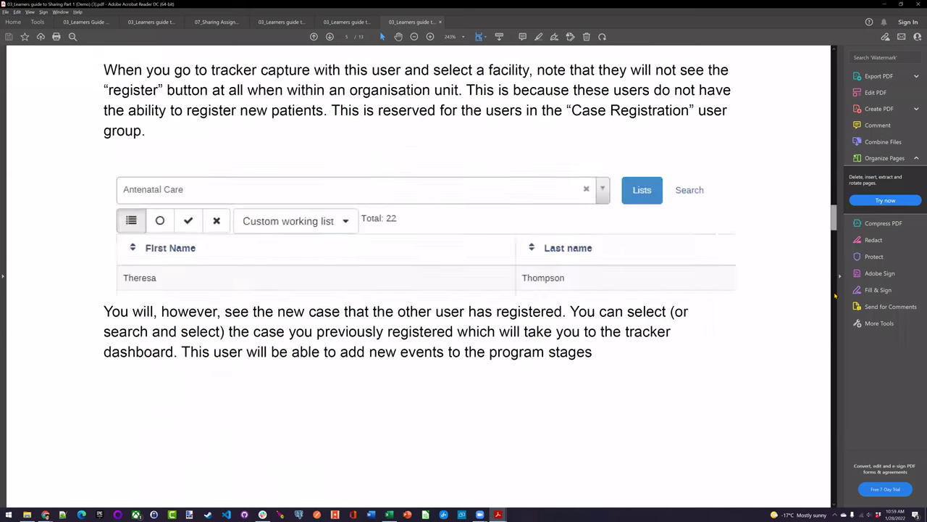
pyautogui.click(835, 322)
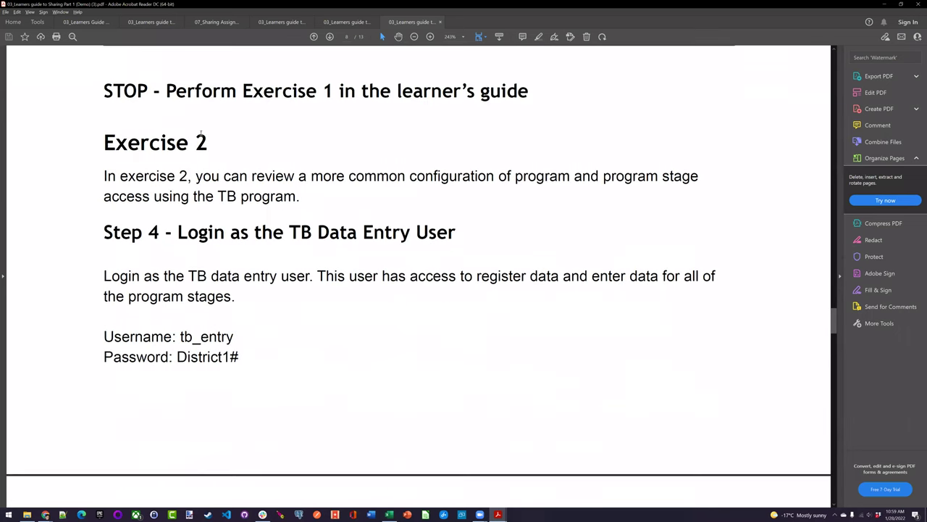
pyautogui.scroll(-1, 289, 217)
pyautogui.scroll(-3, 261, 294)
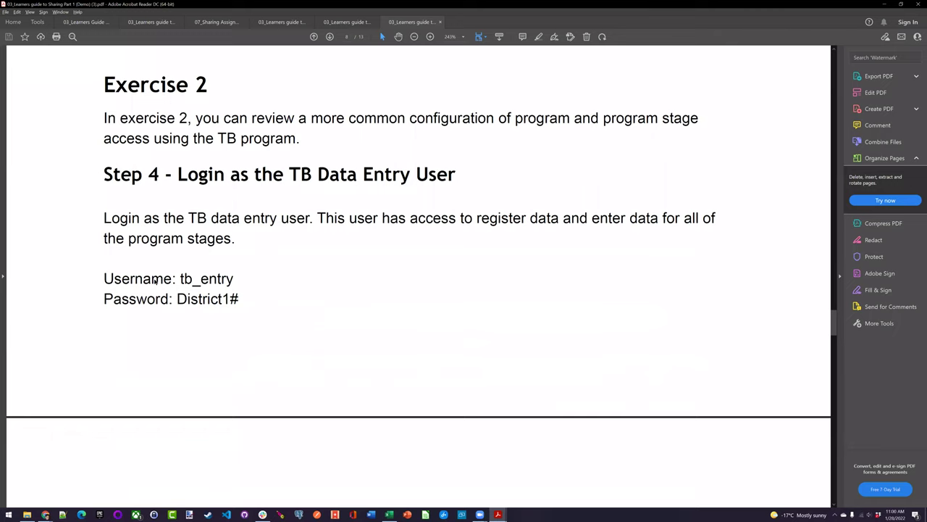